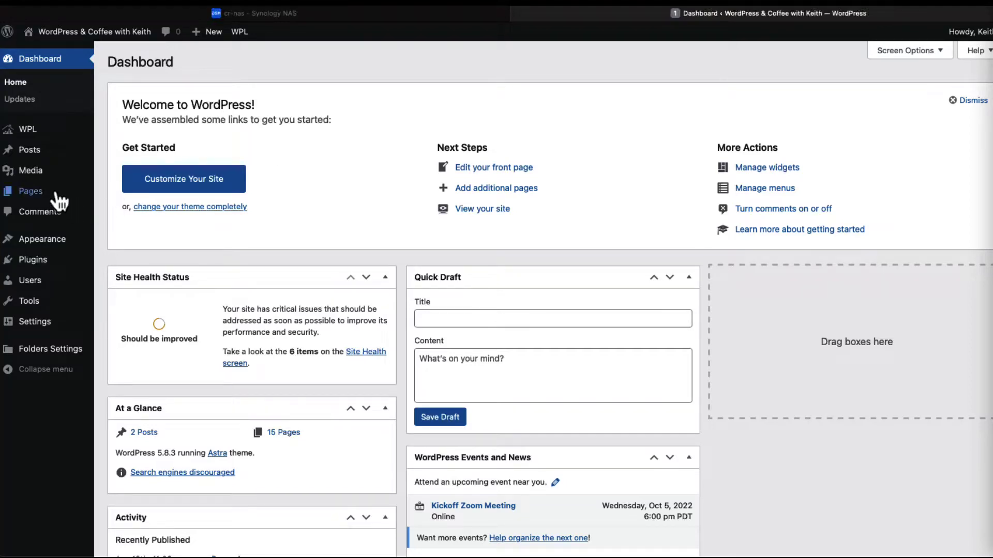
# Search Add Plugins for 'wpl', confirm Realtyna WPL is active, and open the WPL dashboard.
pyautogui.moveTo(49, 258)
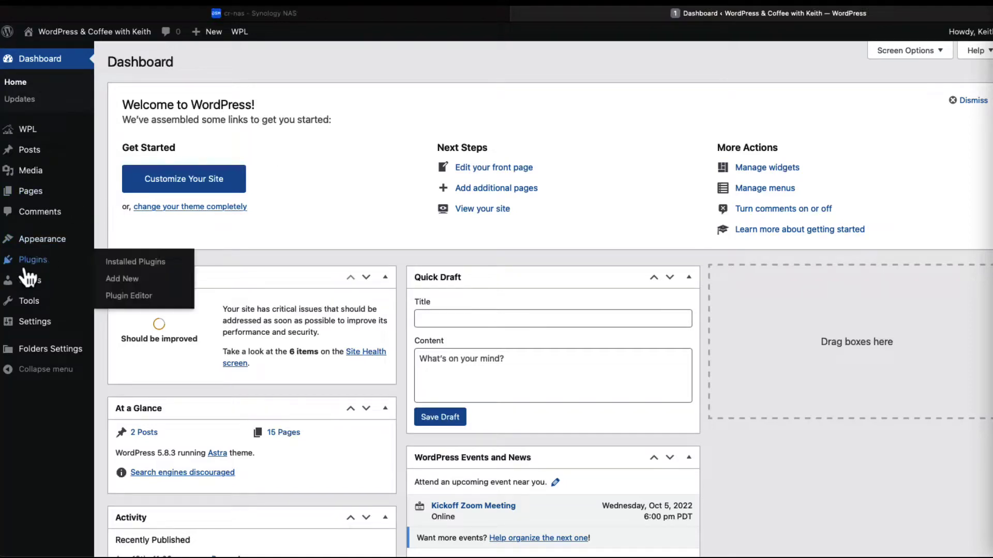
pyautogui.click(123, 265)
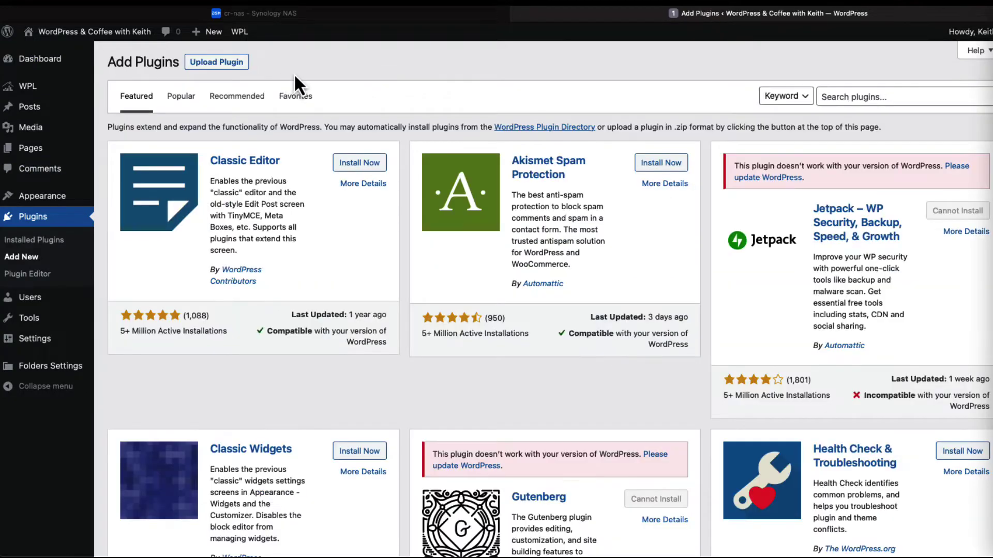
pyautogui.click(854, 99)
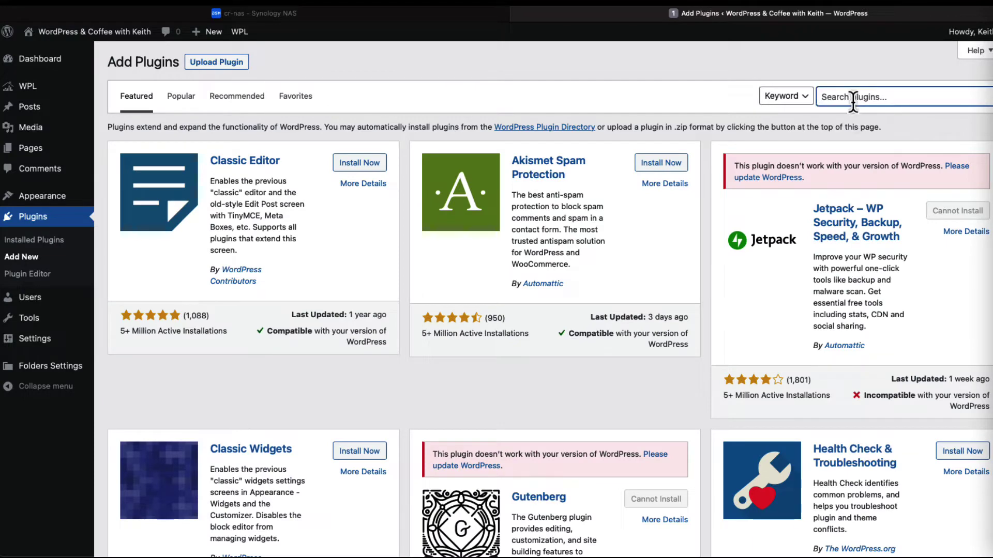
pyautogui.write('wpl')
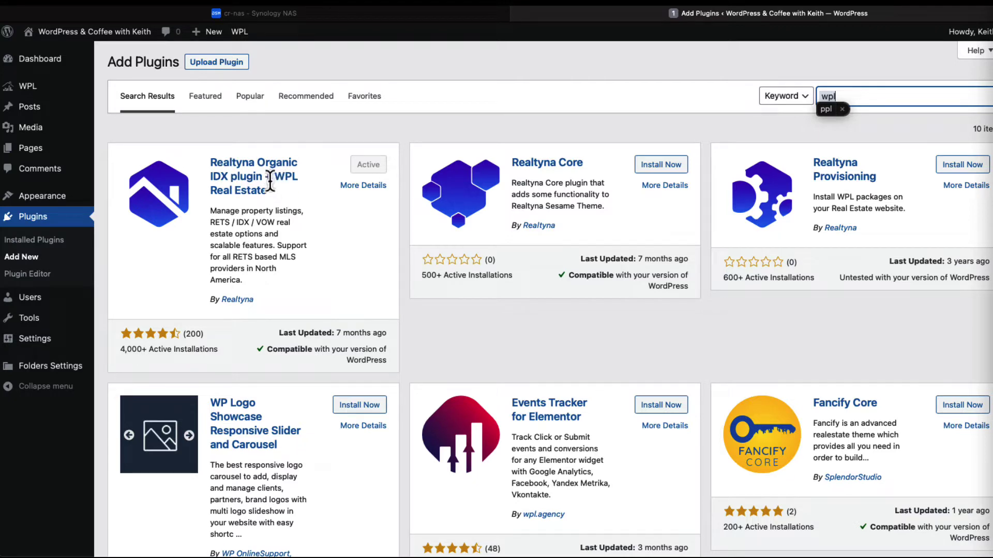
pyautogui.click(21, 91)
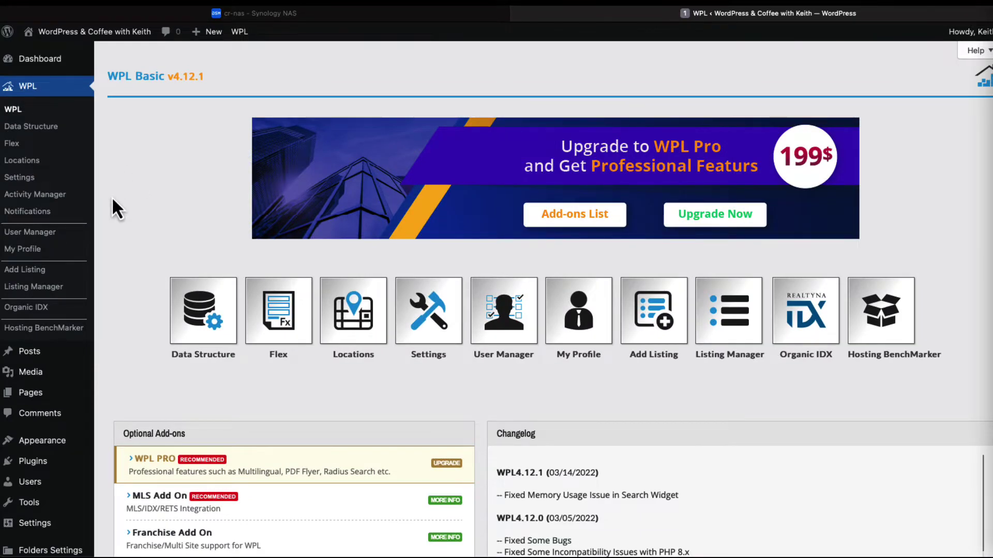
# Browse the WPL dashboard's add-ons and changelog, then open the Data Structure manager.
pyautogui.scroll(-1, 111, 196)
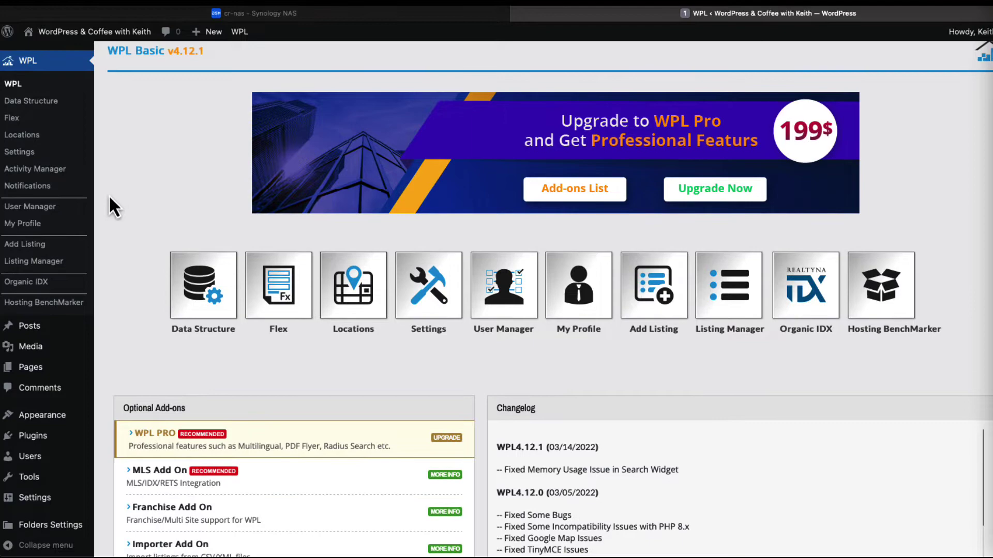
pyautogui.scroll(-10, 108, 195)
pyautogui.scroll(4, 108, 194)
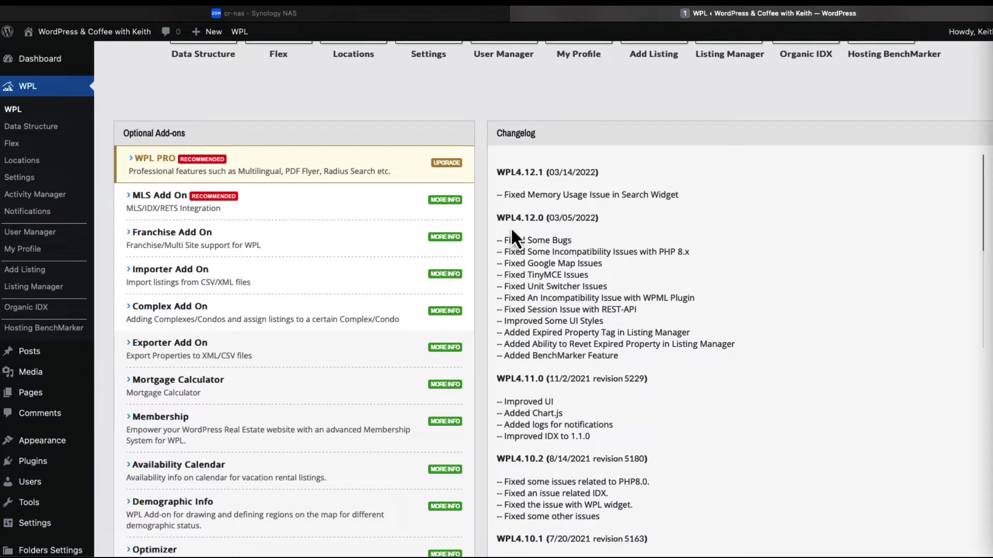
pyautogui.scroll(-10, 513, 239)
pyautogui.scroll(-7, 120, 262)
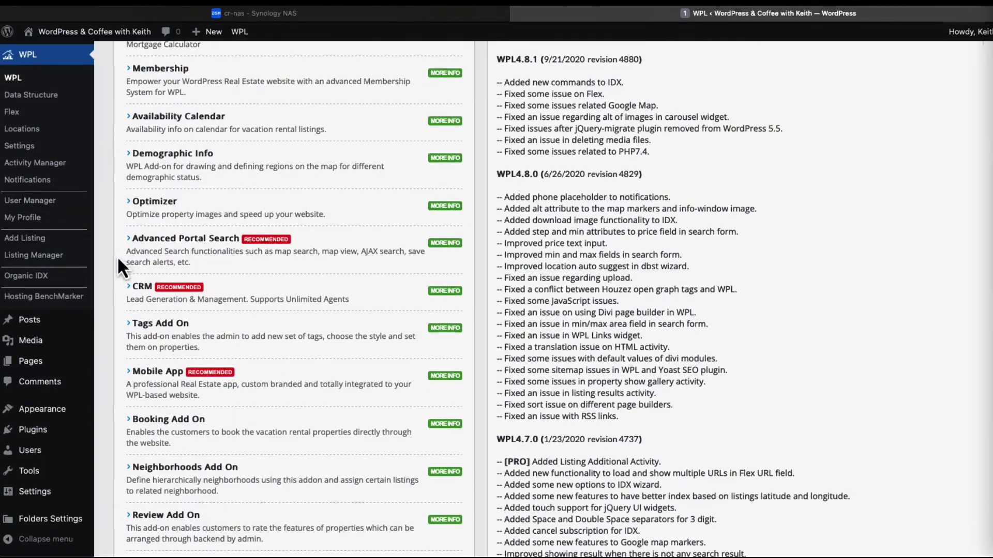
pyautogui.scroll(-3, 118, 255)
pyautogui.scroll(14, 114, 163)
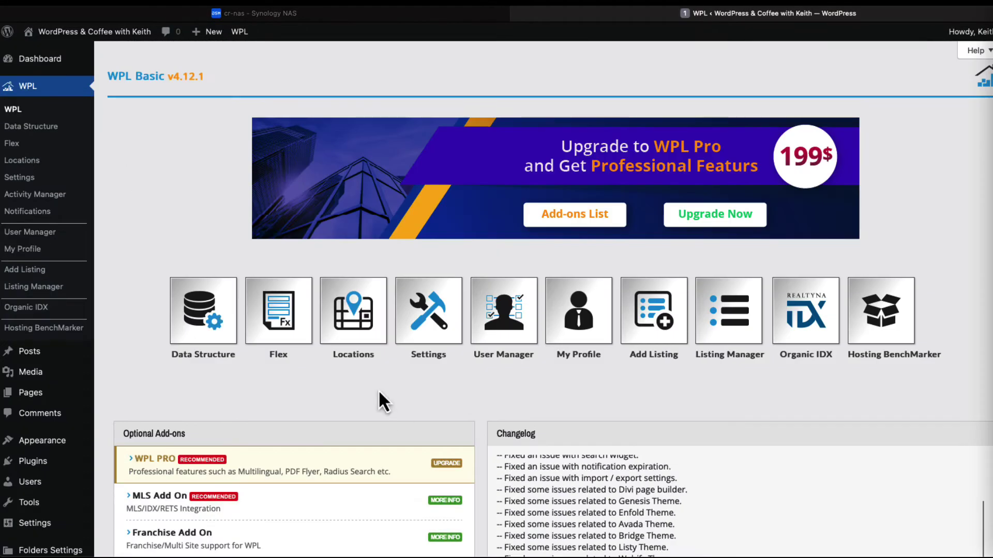
pyautogui.click(198, 308)
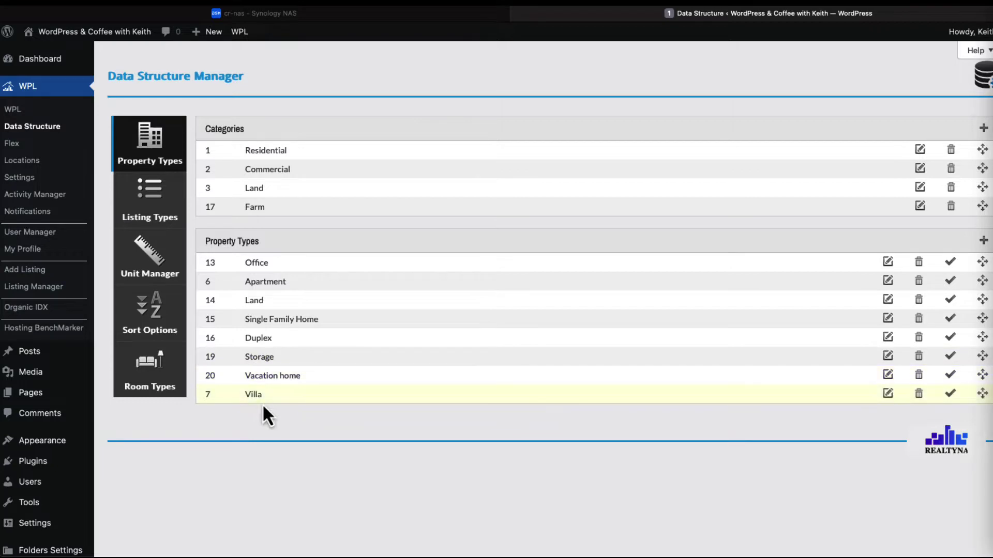
pyautogui.click(982, 243)
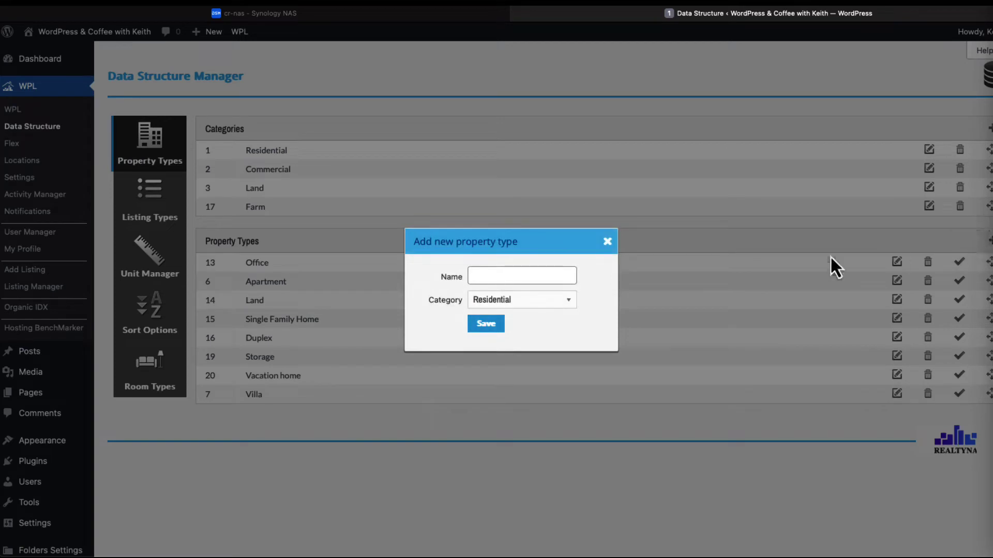
pyautogui.click(541, 301)
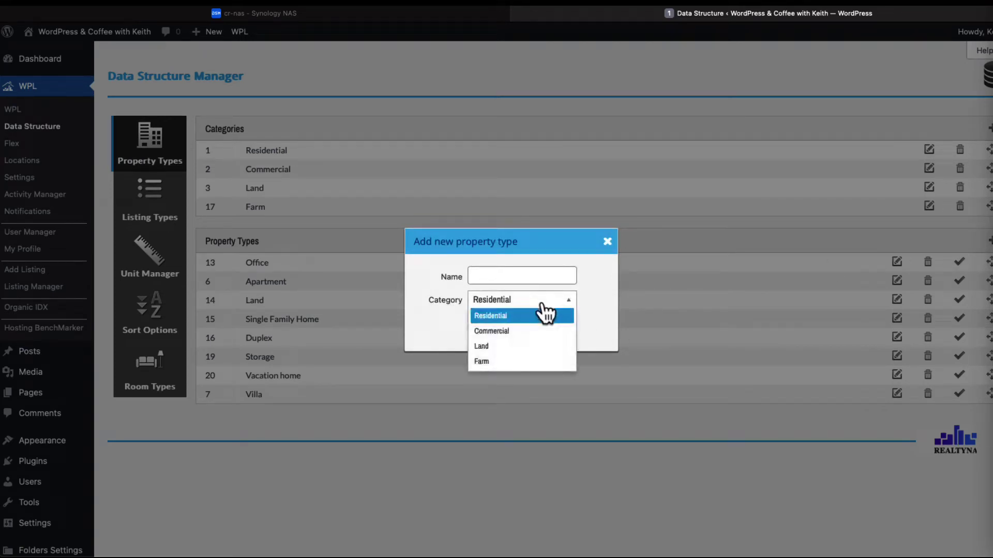
pyautogui.click(605, 243)
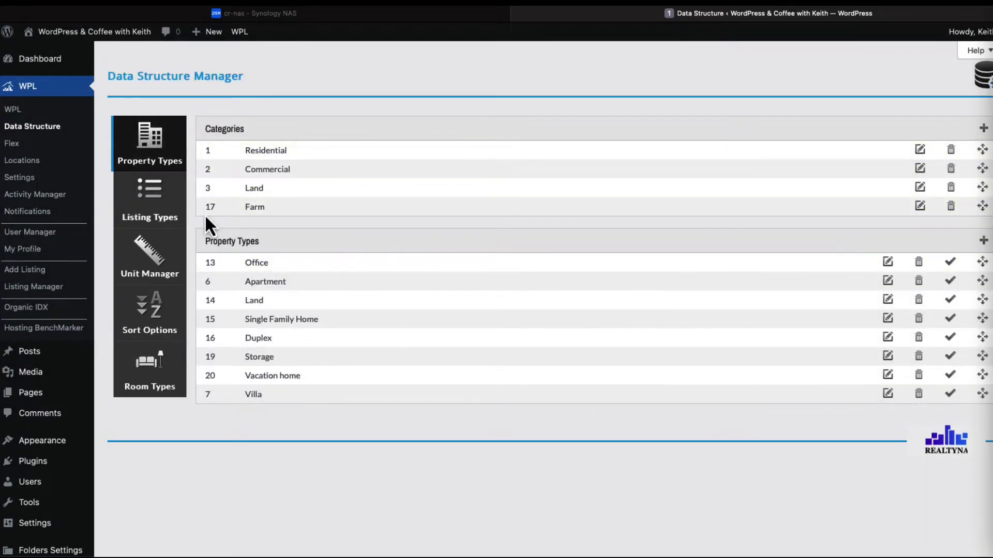
# Add a 'Time Share' listing type under the Rental category with no map icon.
pyautogui.click(176, 213)
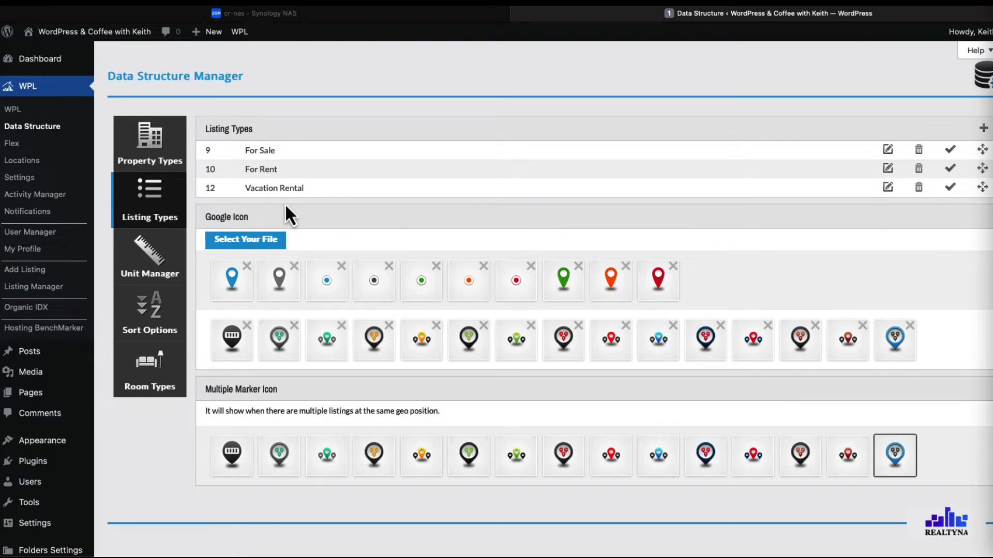
pyautogui.click(983, 129)
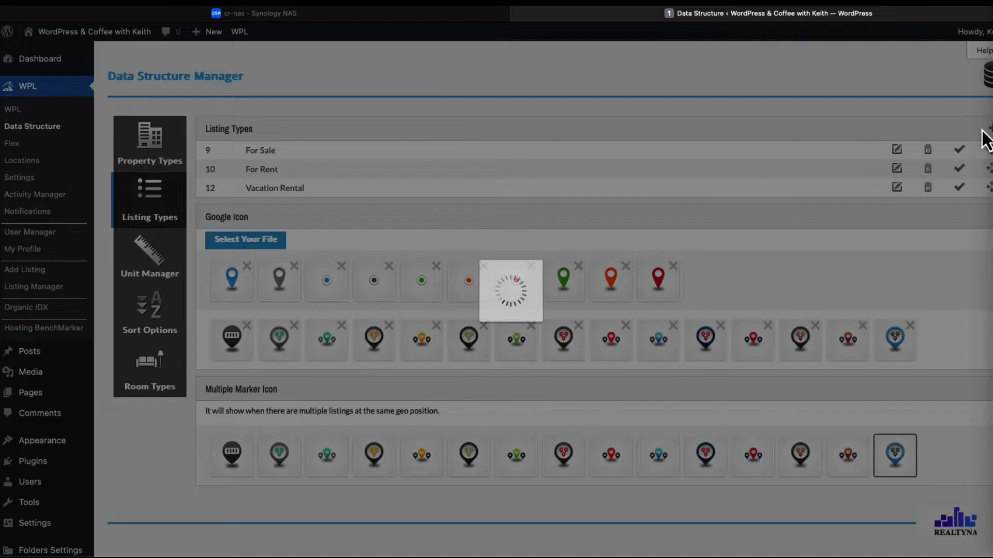
pyautogui.click(502, 264)
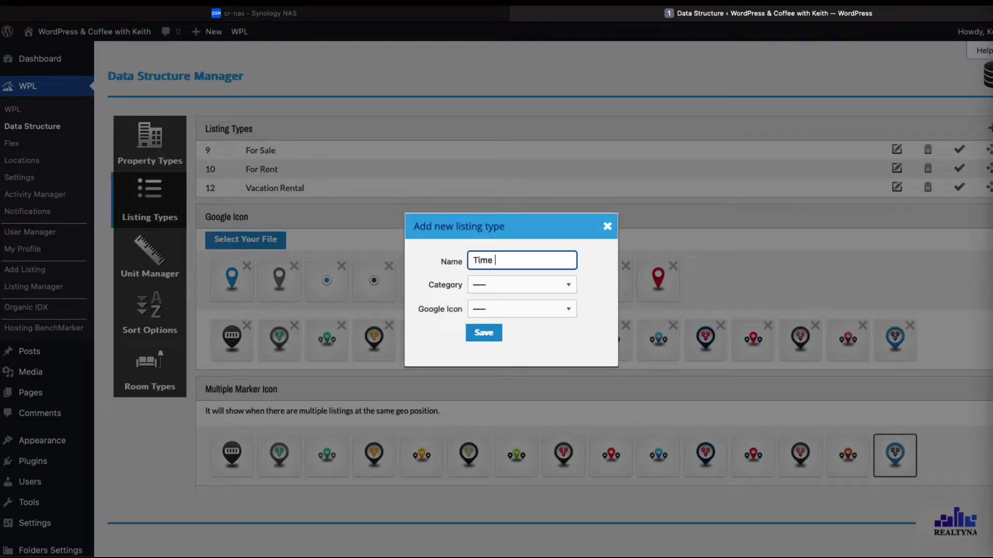
pyautogui.click(483, 289)
pyautogui.click(497, 331)
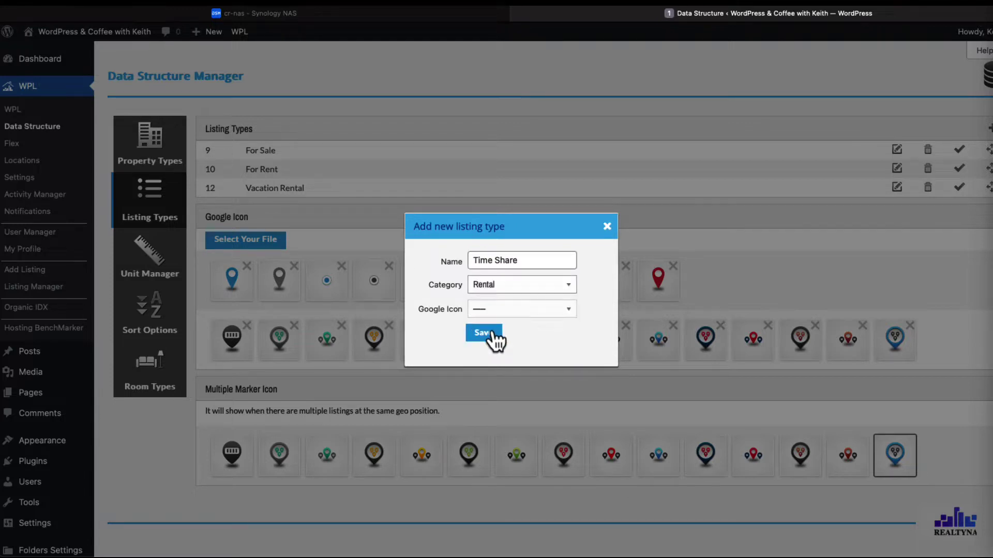
pyautogui.click(501, 309)
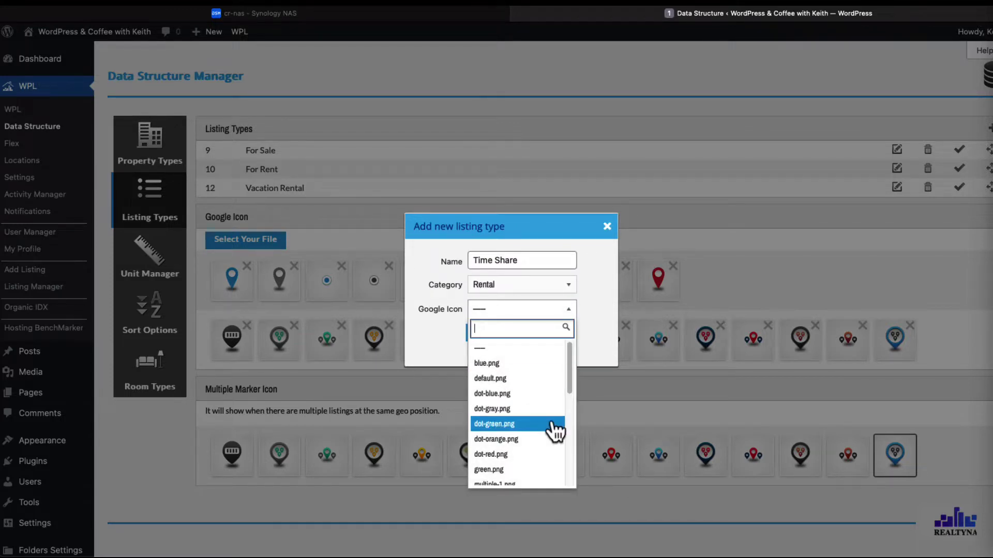
pyautogui.scroll(-3, 553, 432)
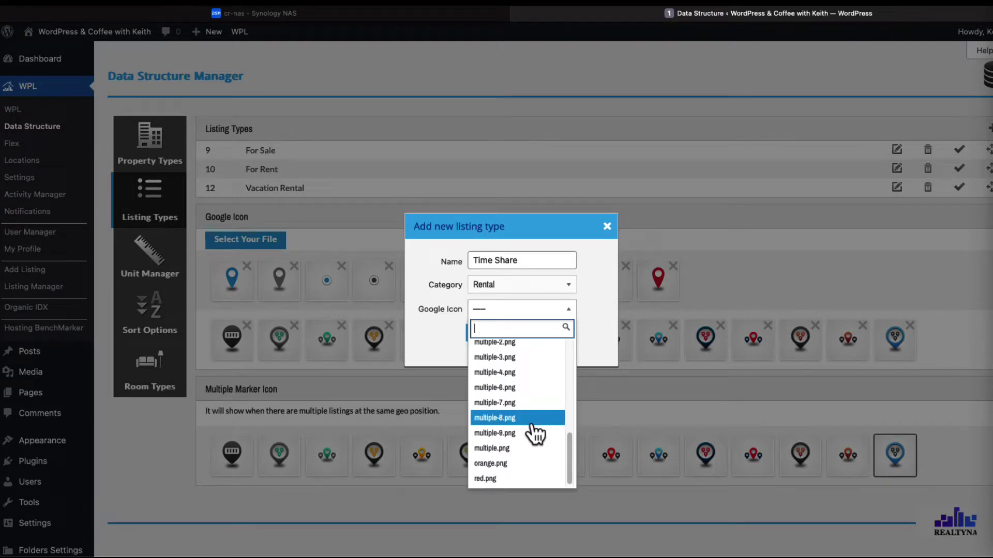
pyautogui.scroll(3, 535, 435)
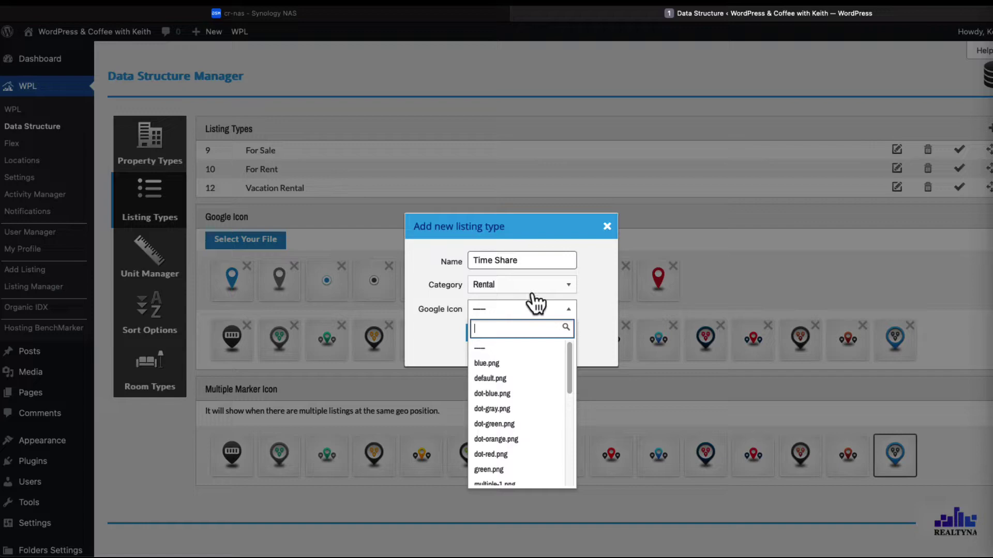
pyautogui.click(610, 292)
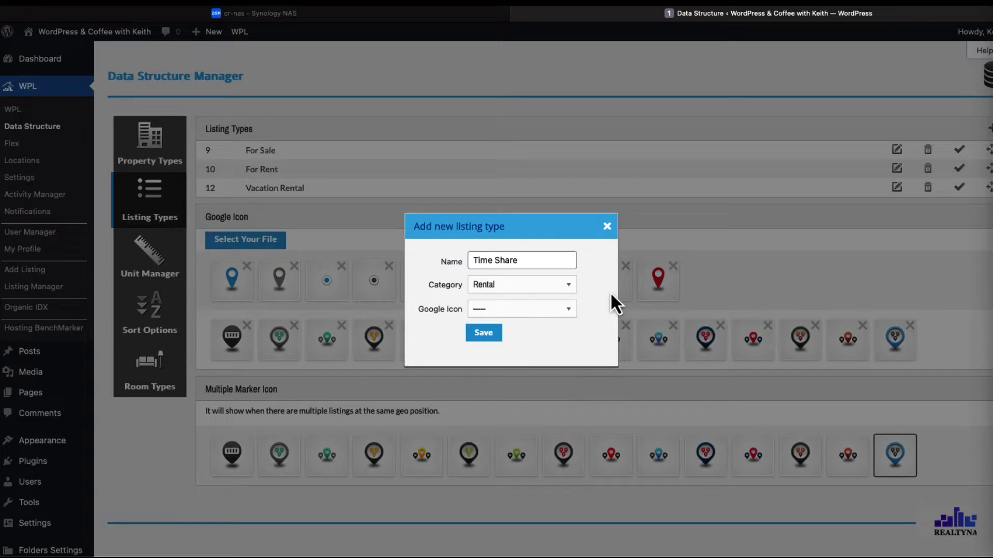
pyautogui.click(488, 333)
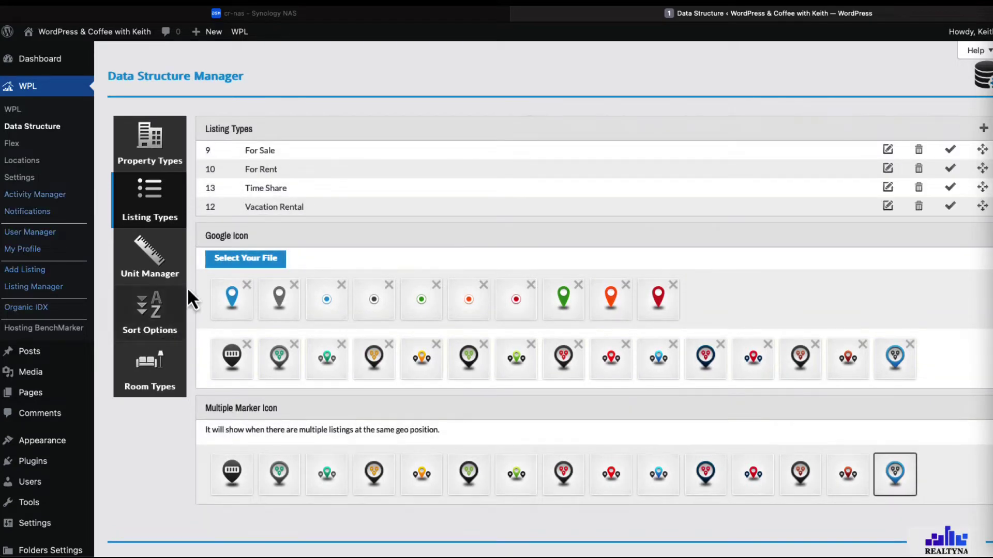
# Review the unit and sort option settings, then show the Room Types list.
pyautogui.click(148, 270)
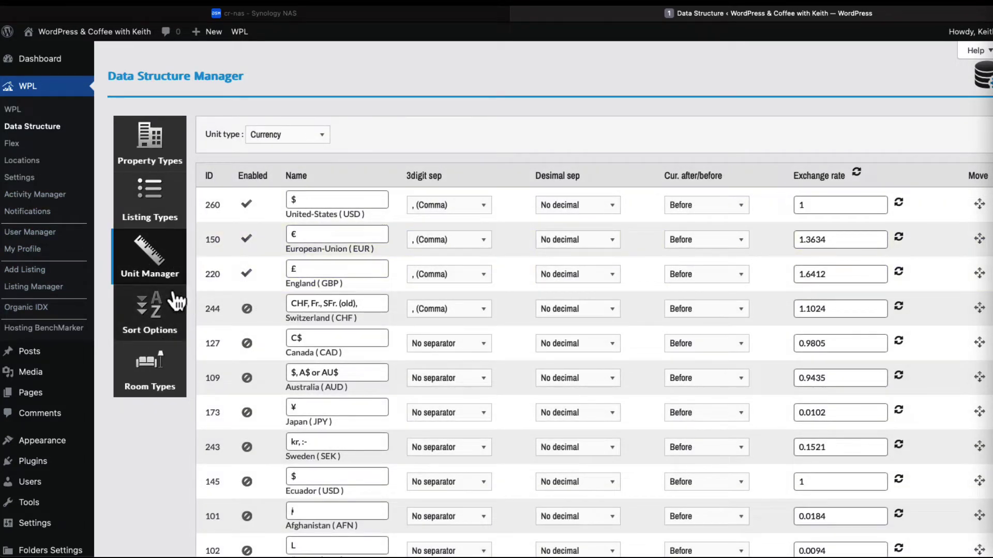
pyautogui.click(149, 330)
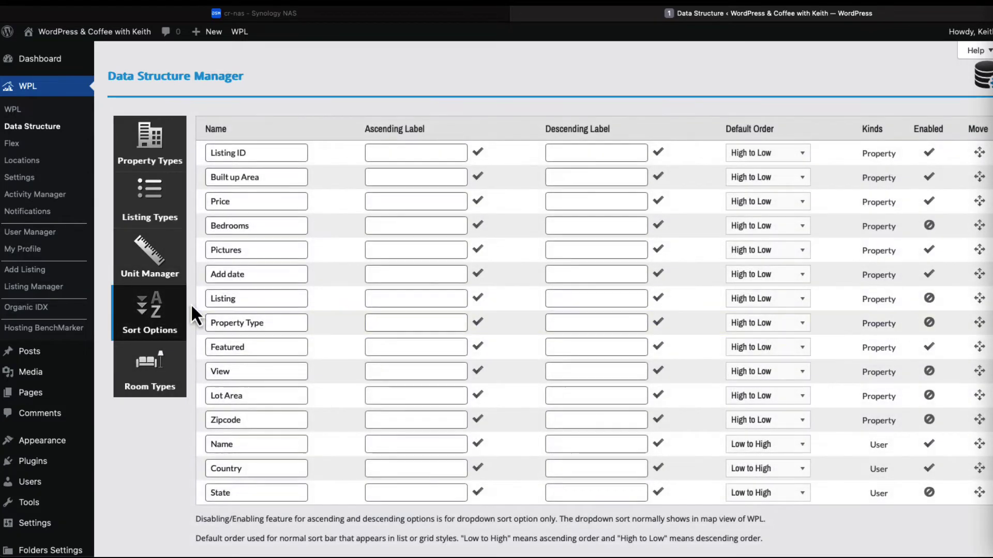
pyautogui.click(152, 382)
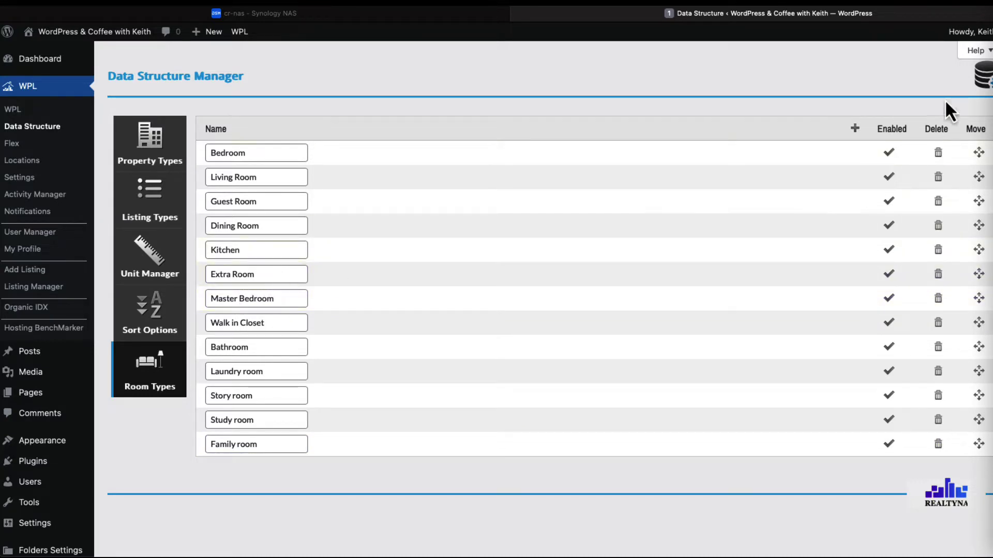
# Add two new room types, 'Home Theater' and 'Game Room'.
pyautogui.click(855, 129)
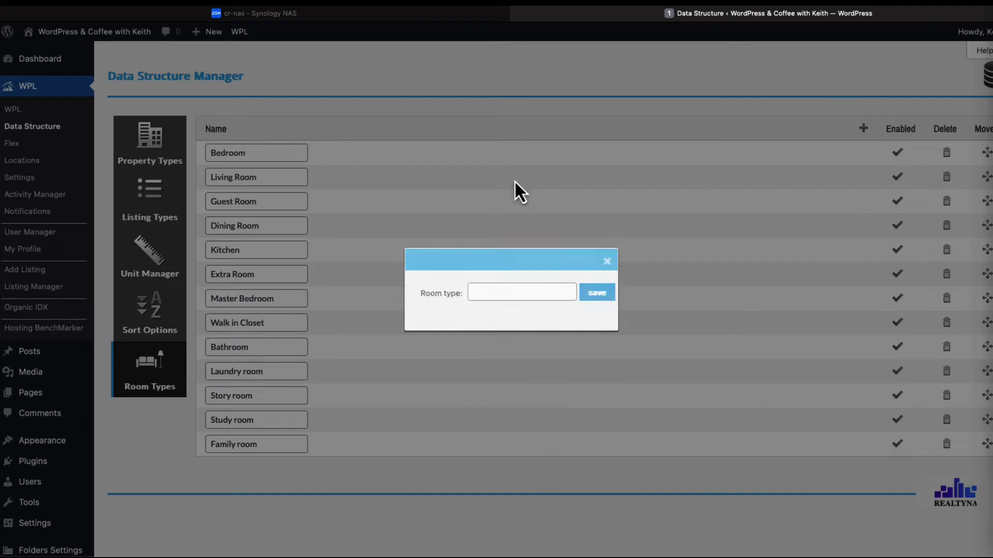
pyautogui.click(484, 298)
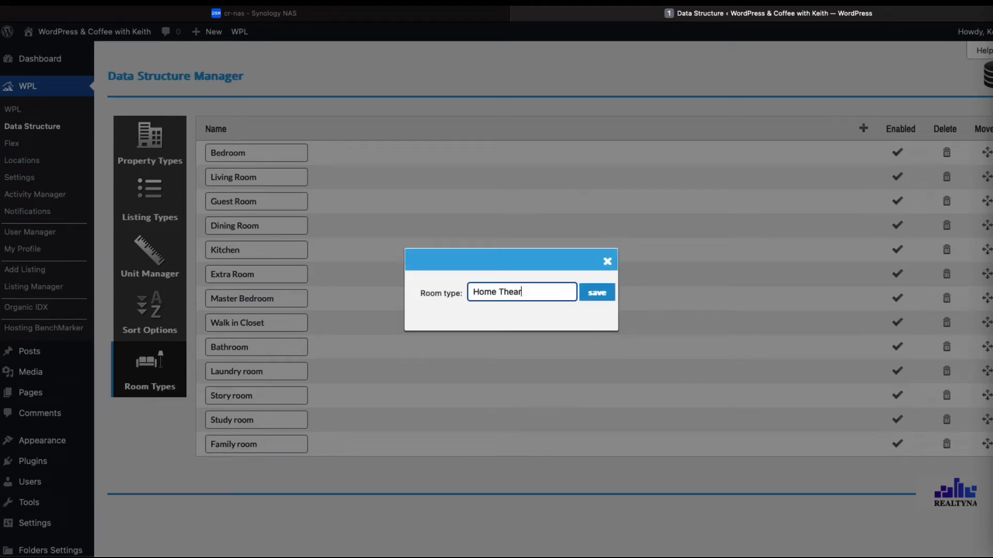
pyautogui.click(594, 298)
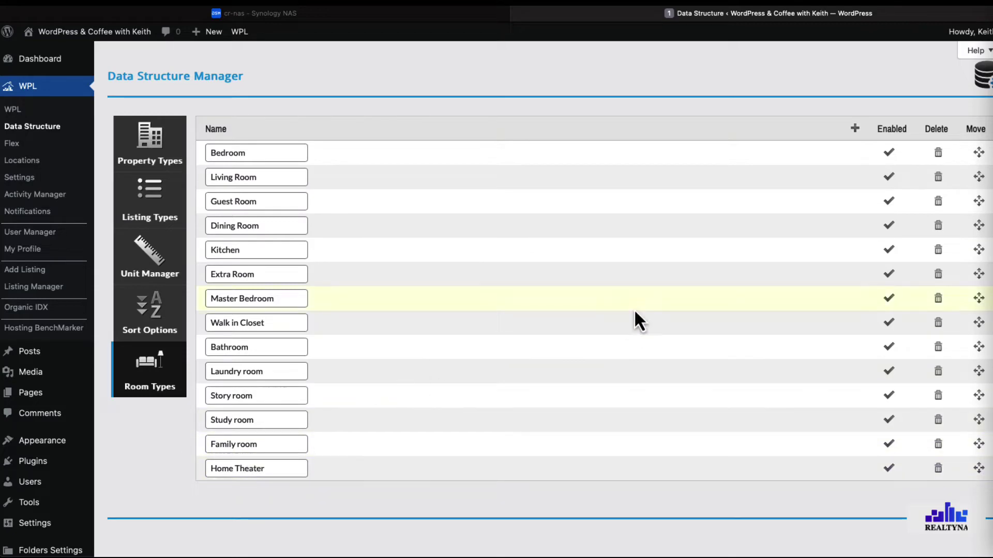
pyautogui.click(856, 129)
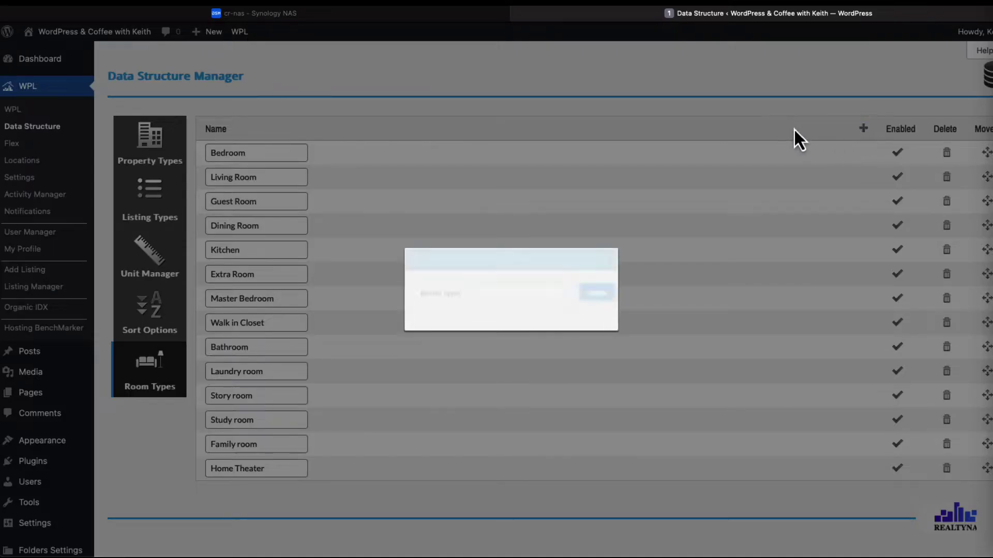
pyautogui.click(520, 291)
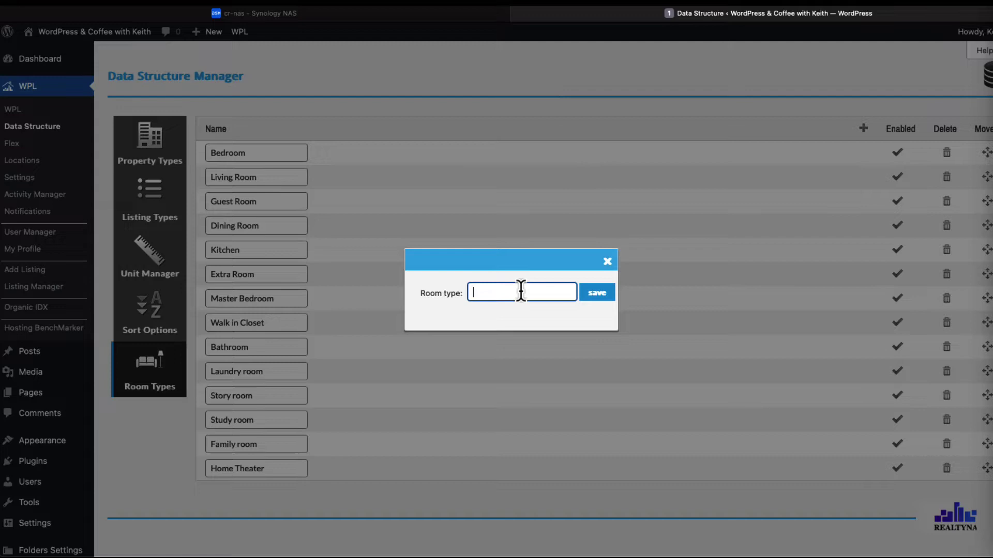
pyautogui.click(596, 299)
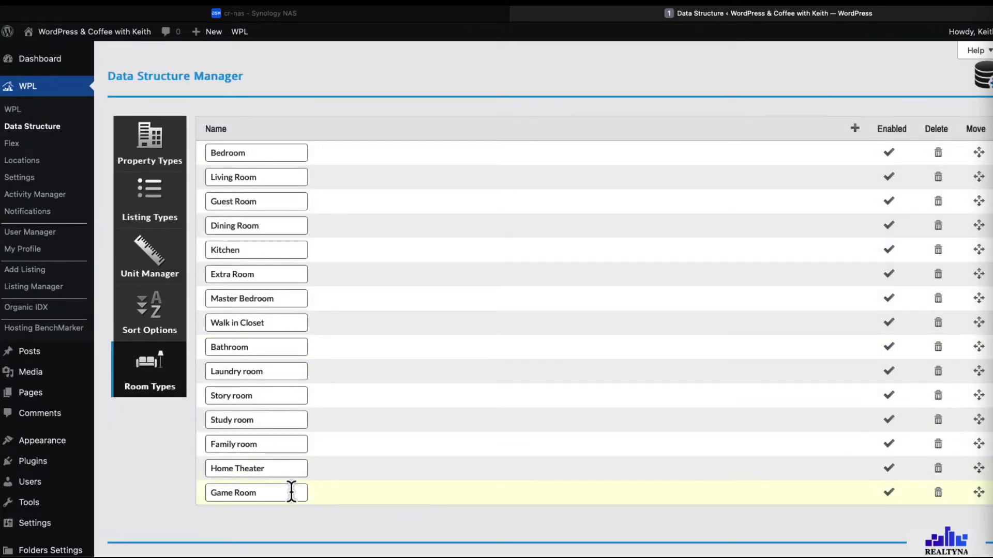
# Review Flex fields in Basic Details, Features, Appliances, Address Map, Neighborhood and Image Gallery.
pyautogui.click(13, 145)
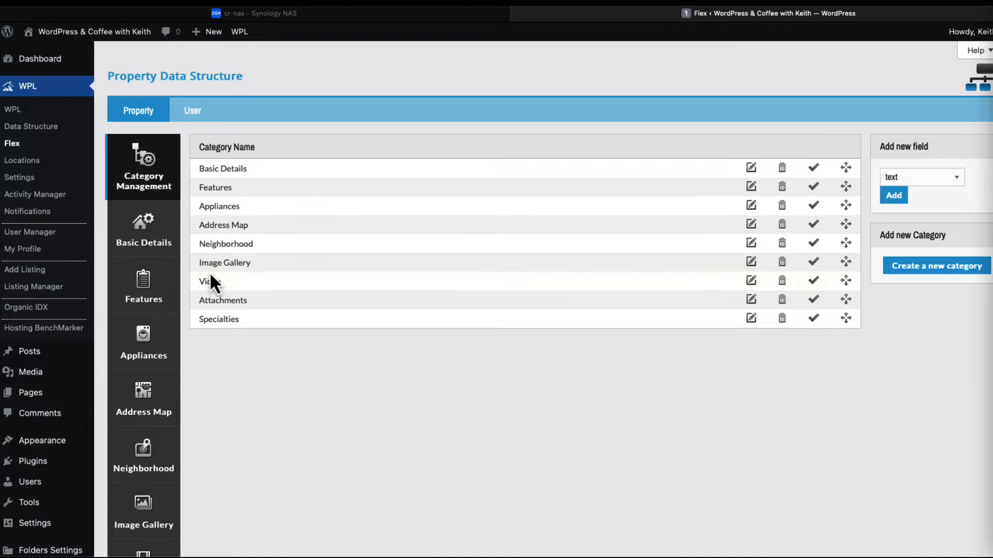
pyautogui.click(156, 248)
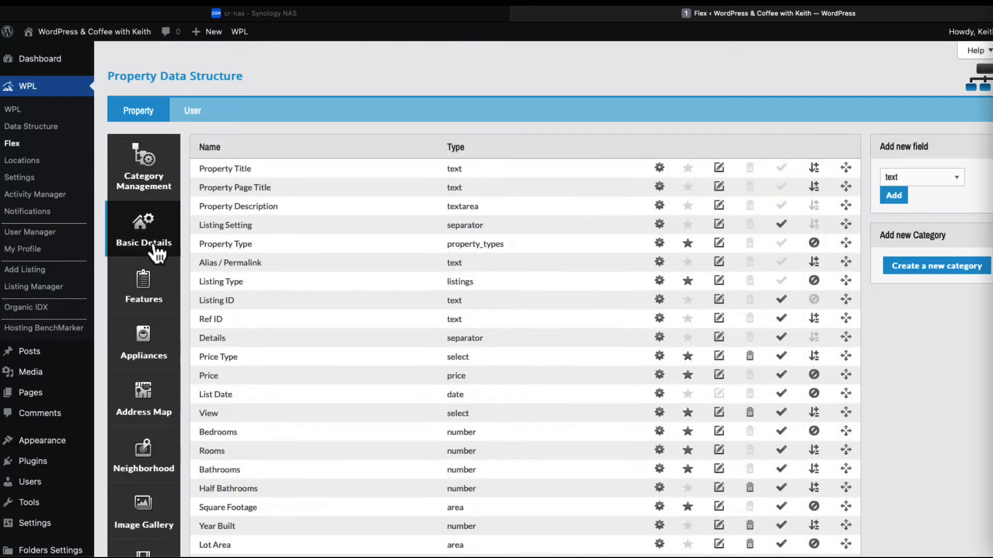
pyautogui.click(153, 301)
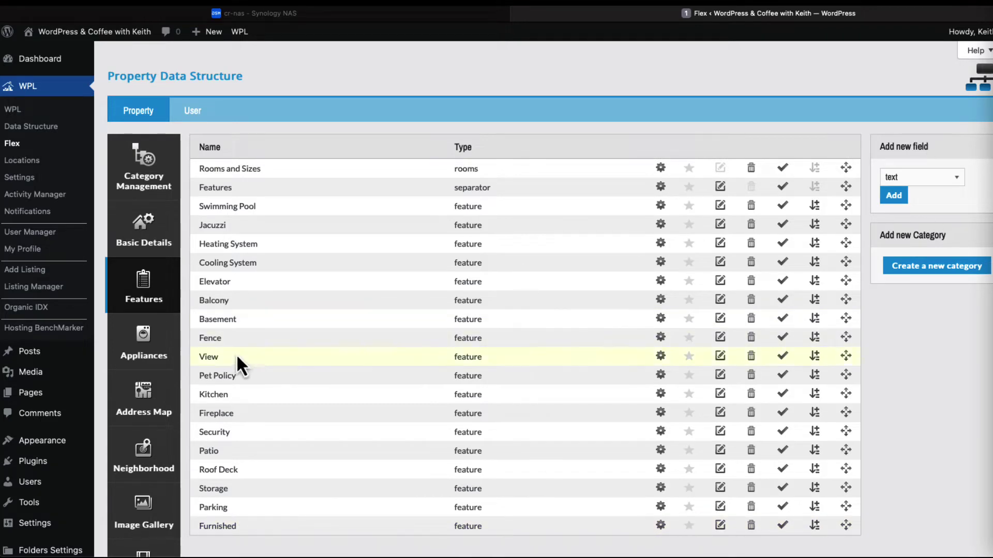
pyautogui.click(161, 352)
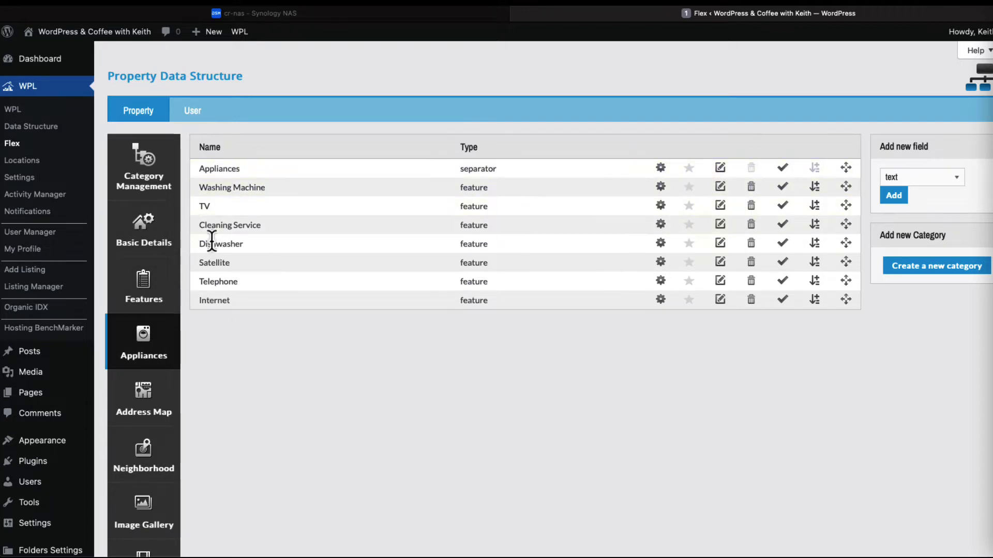
pyautogui.click(161, 417)
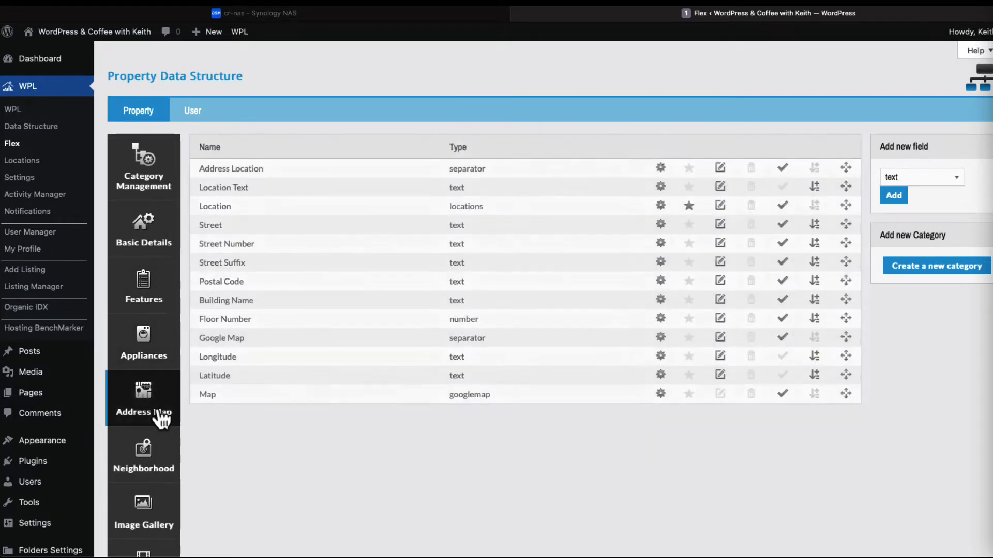
pyautogui.click(147, 463)
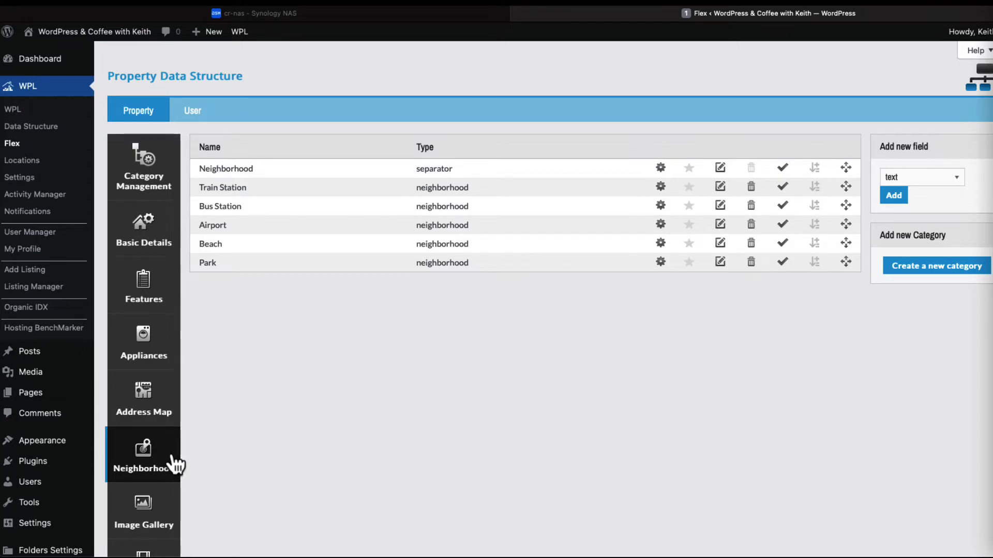
pyautogui.click(148, 520)
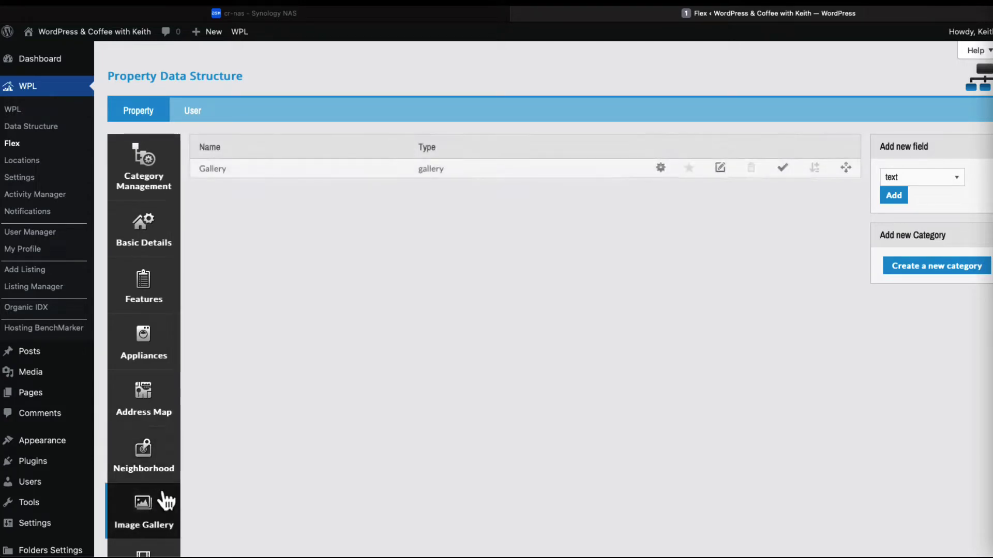
pyautogui.scroll(-5, 237, 381)
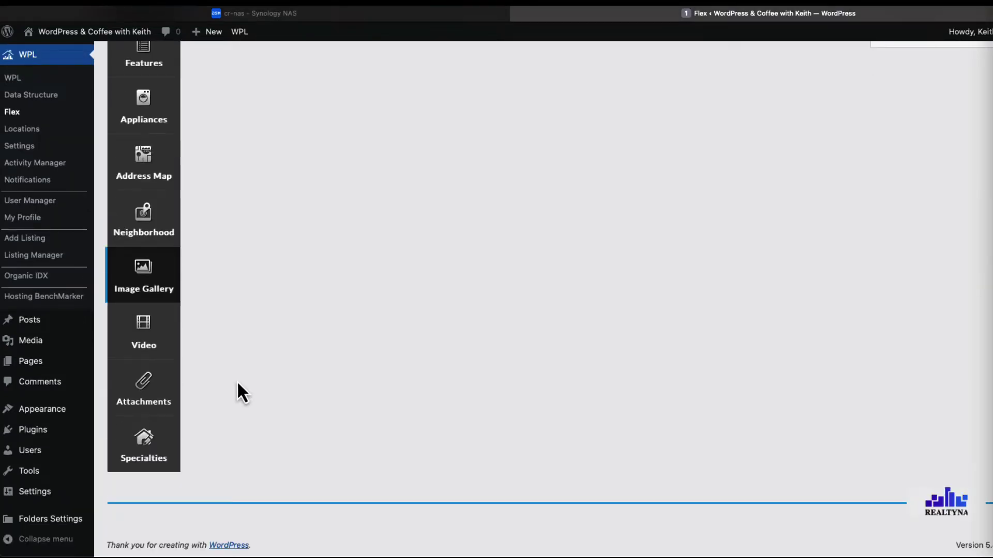
# Show the Video category fields and inspect Add On Video parameters without changing them.
pyautogui.click(152, 339)
pyautogui.scroll(5, 289, 336)
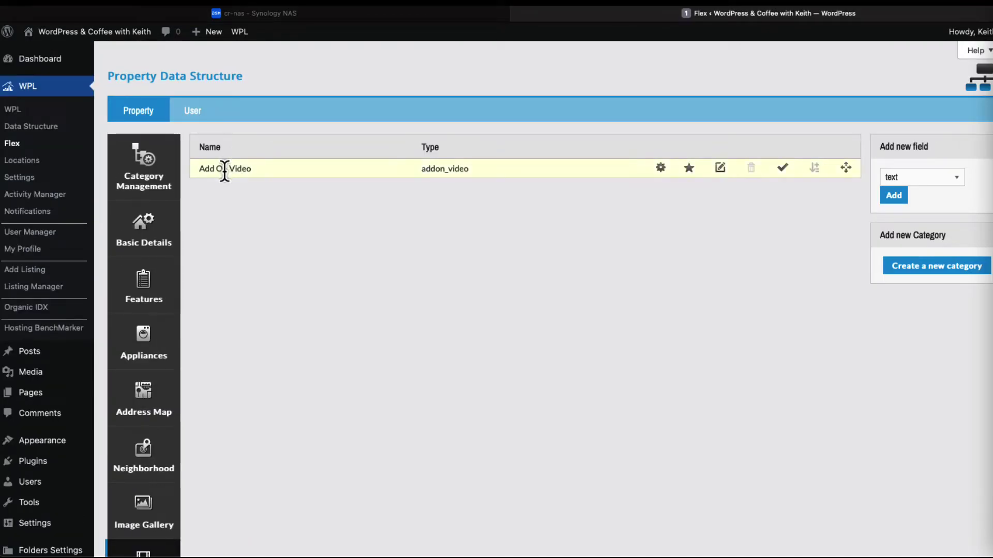
pyautogui.click(661, 169)
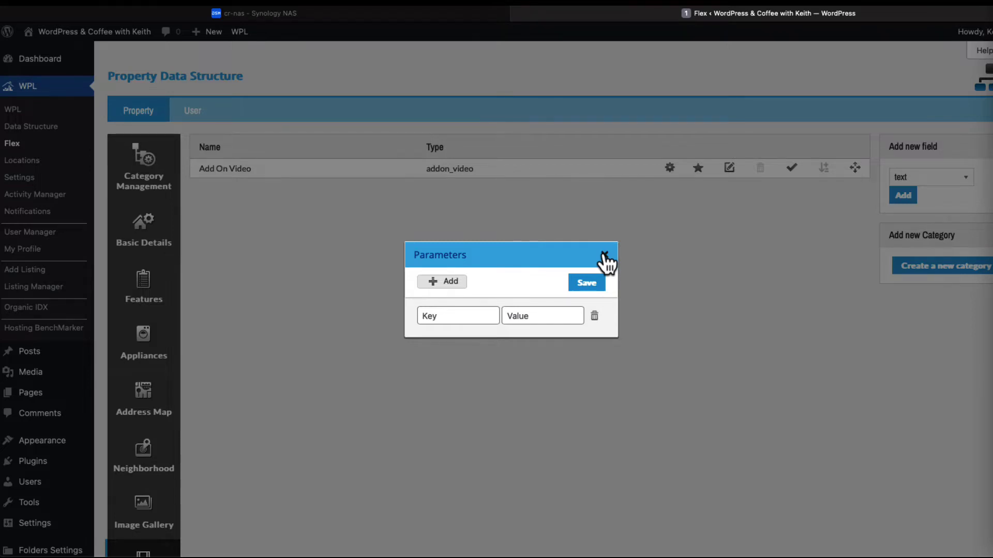
pyautogui.click(604, 257)
pyautogui.scroll(-4, 176, 497)
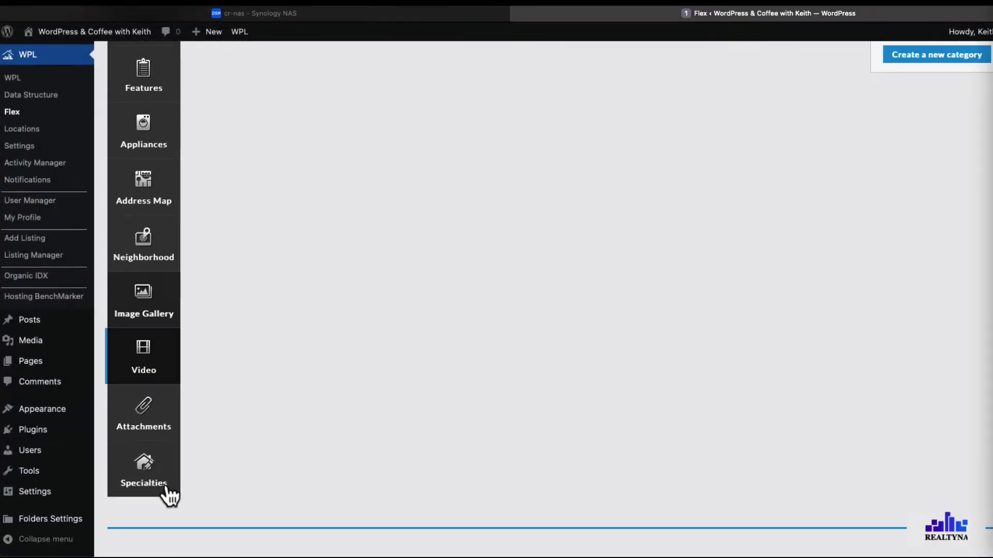
# View the Attachments category, then the Specialties tag fields.
pyautogui.click(174, 413)
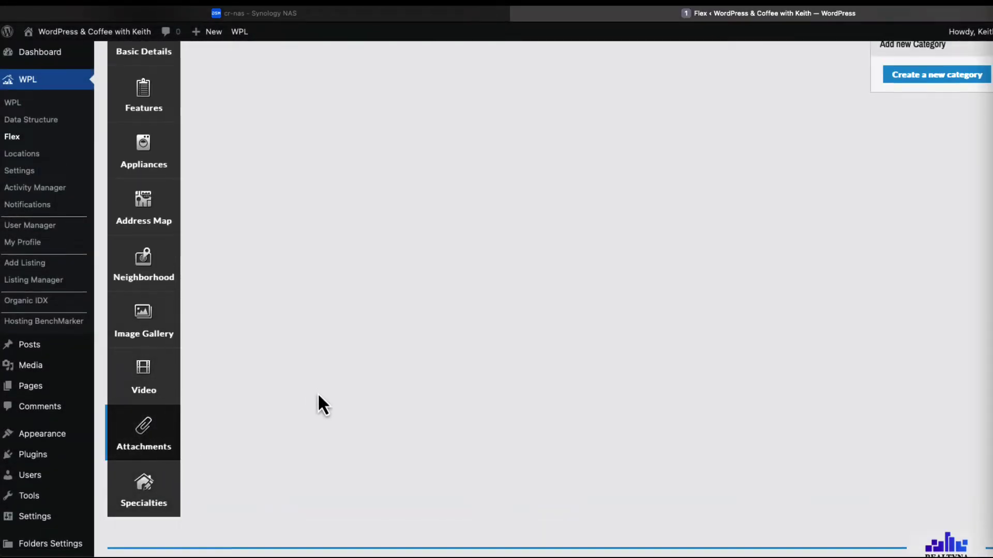
pyautogui.scroll(-1, 31, 458)
pyautogui.moveTo(33, 430)
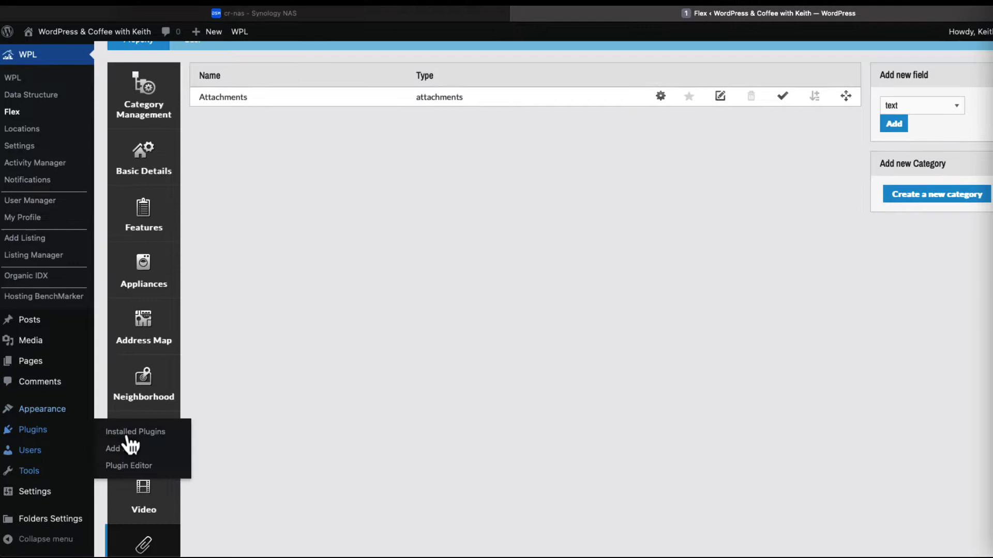
pyautogui.scroll(-3, 152, 540)
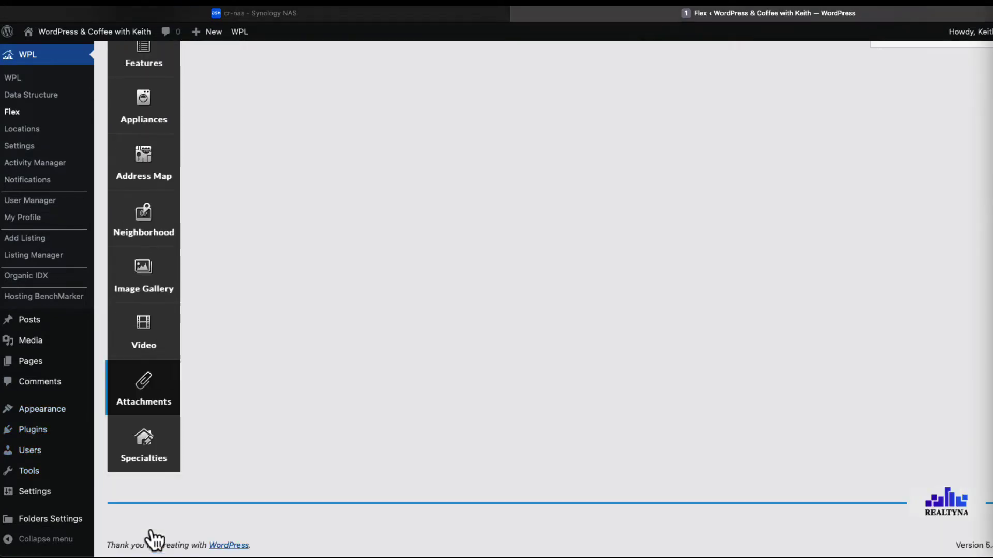
pyautogui.click(166, 468)
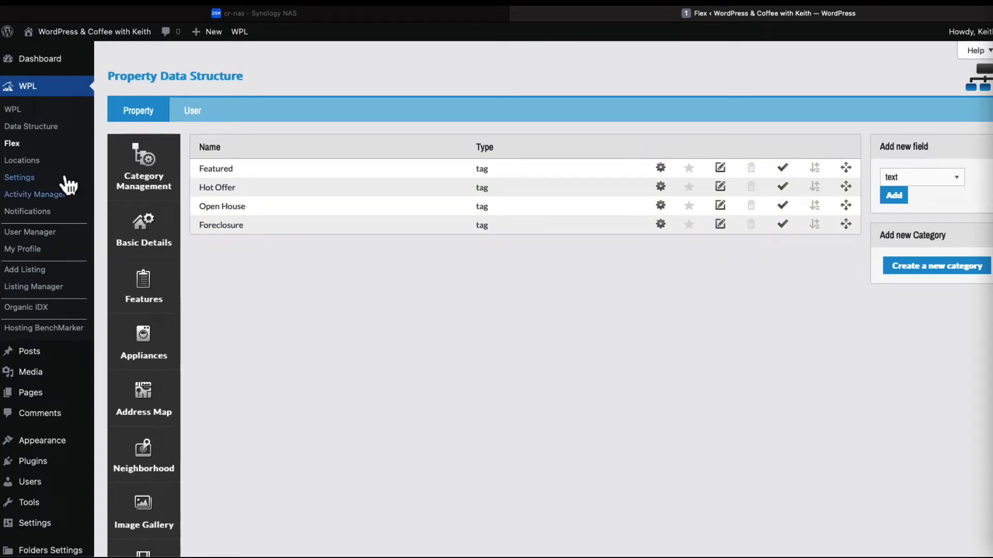
# Glance at Locations, then scroll WPL Settings down to Sample Properties and Continues Jobs.
pyautogui.click(29, 164)
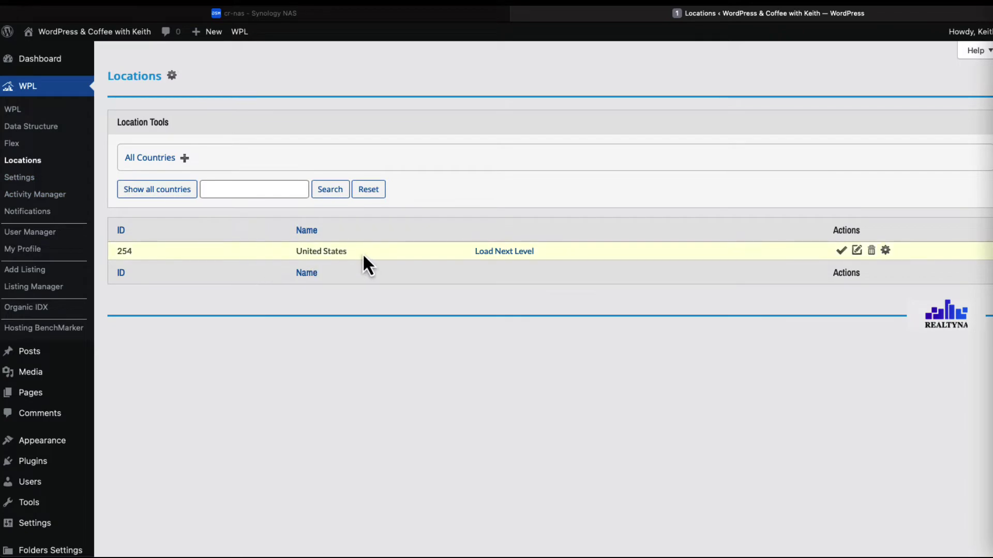
pyautogui.click(18, 179)
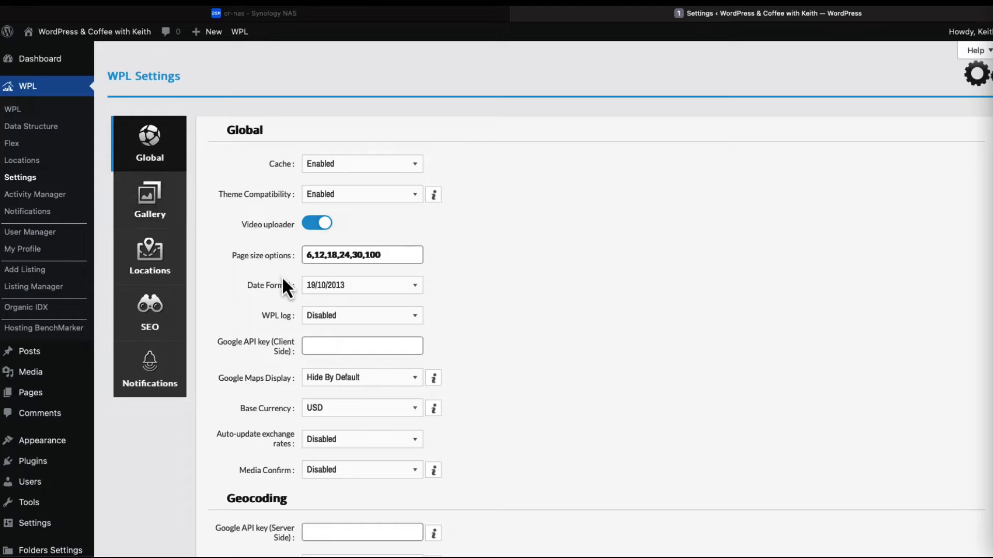
pyautogui.scroll(-1, 218, 271)
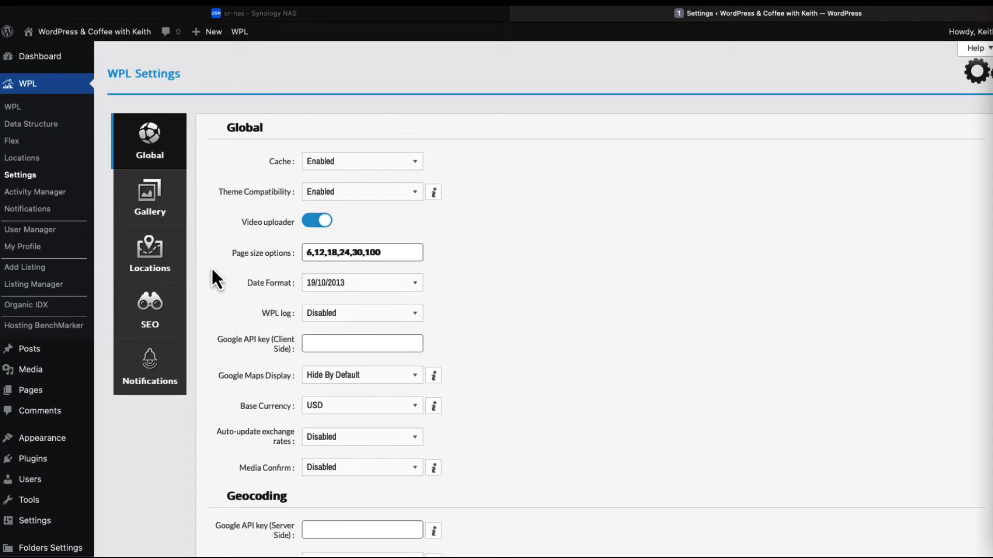
pyautogui.scroll(-6, 212, 266)
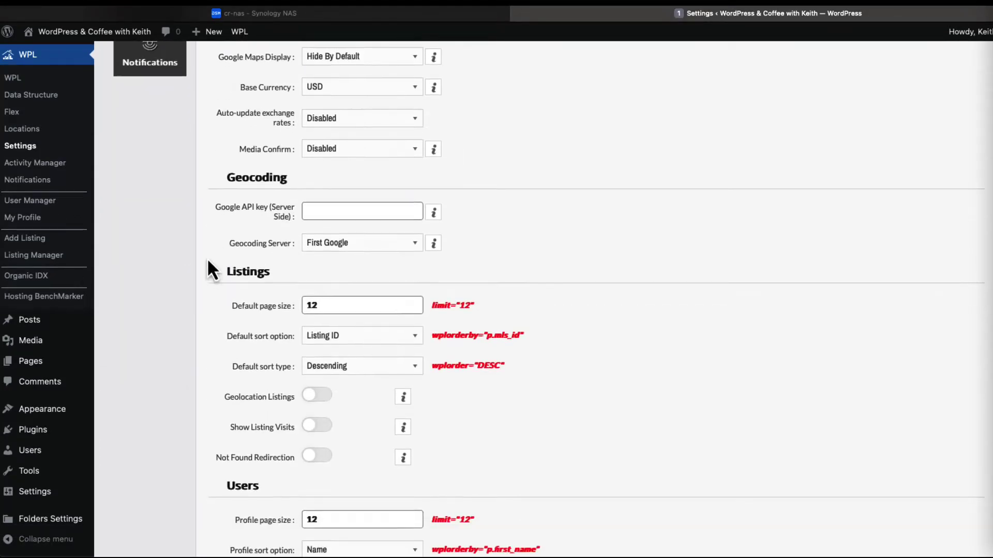
pyautogui.scroll(-6, 208, 269)
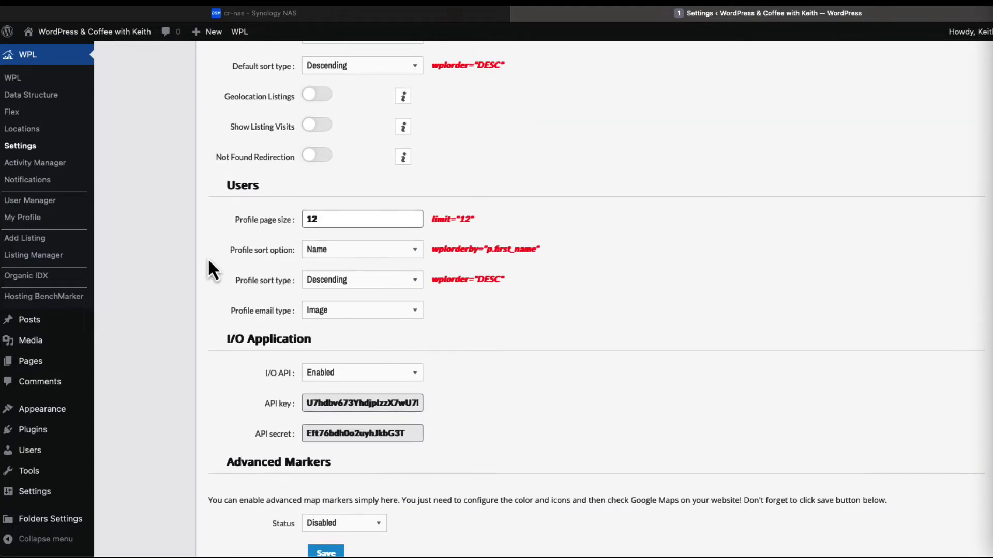
pyautogui.scroll(-7, 210, 269)
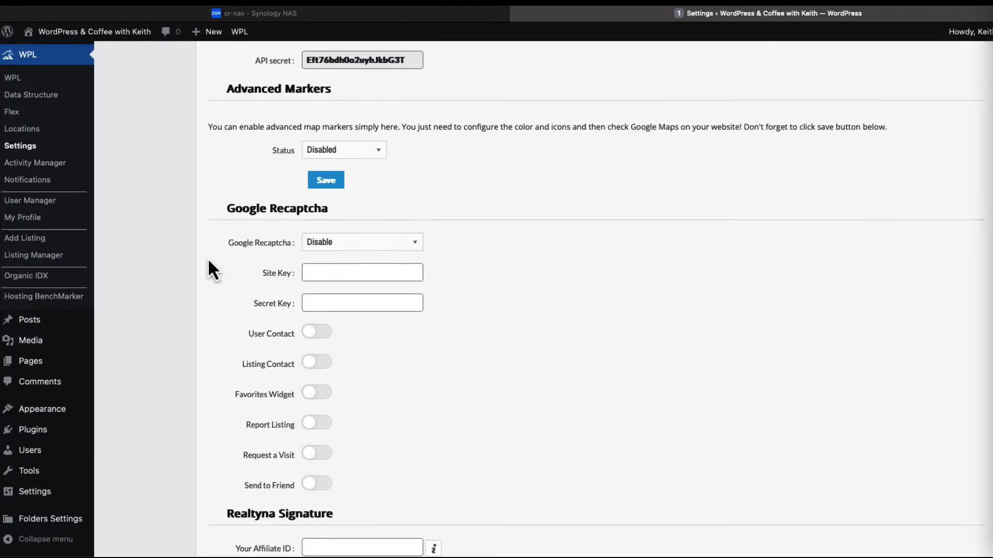
pyautogui.scroll(-2, 209, 261)
pyautogui.scroll(-4, 209, 261)
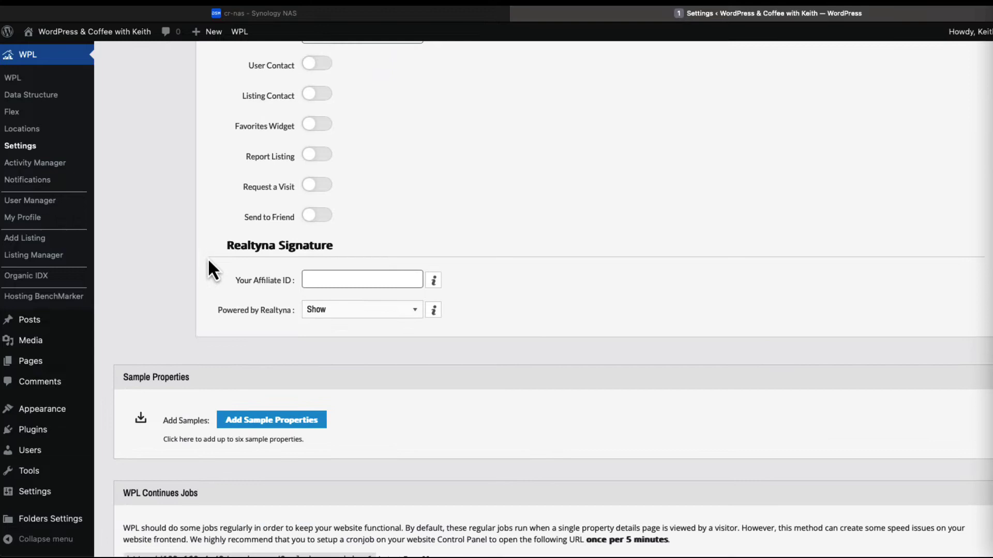
pyautogui.scroll(-2, 208, 260)
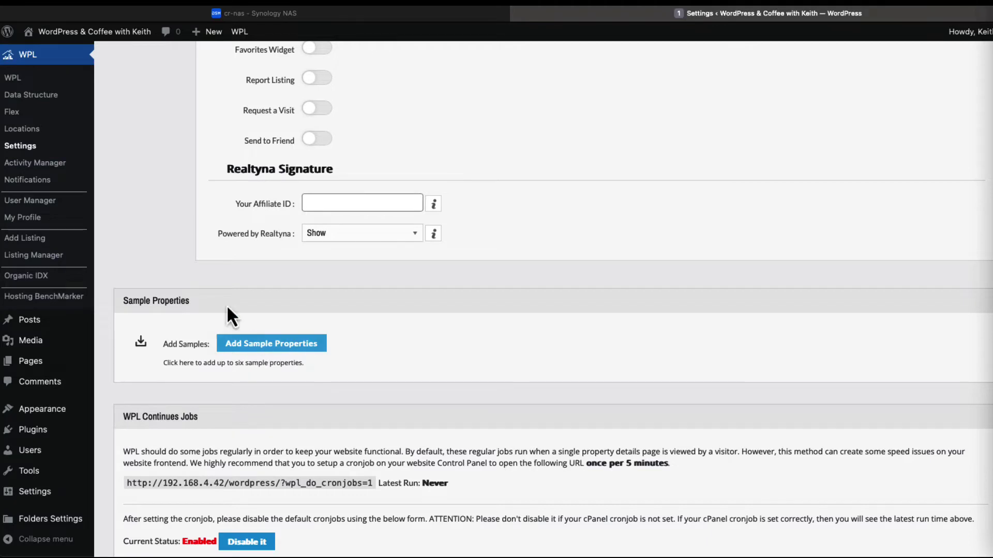
# Browse the Activity Manager, Notifications, User Manager and My Profile pages.
pyautogui.click(48, 166)
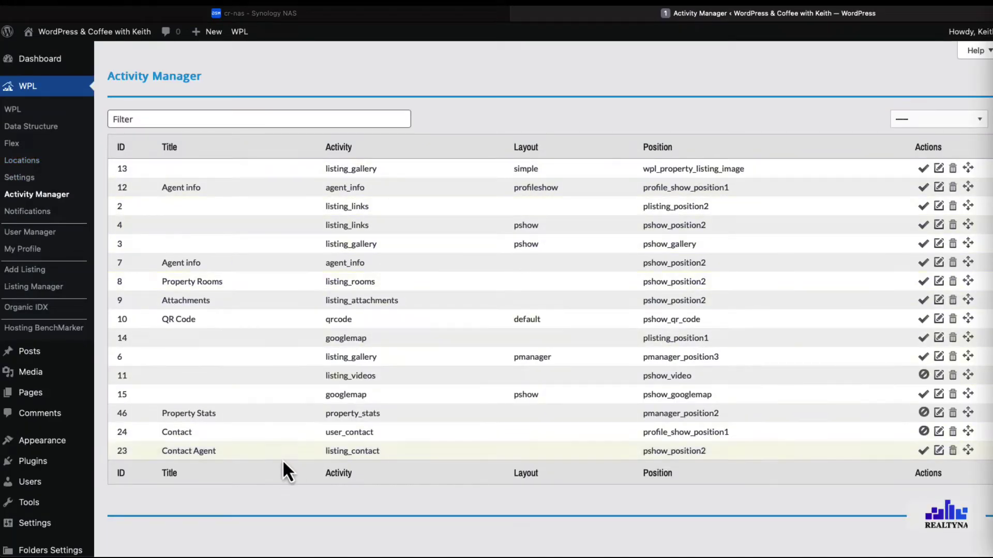
pyautogui.click(46, 213)
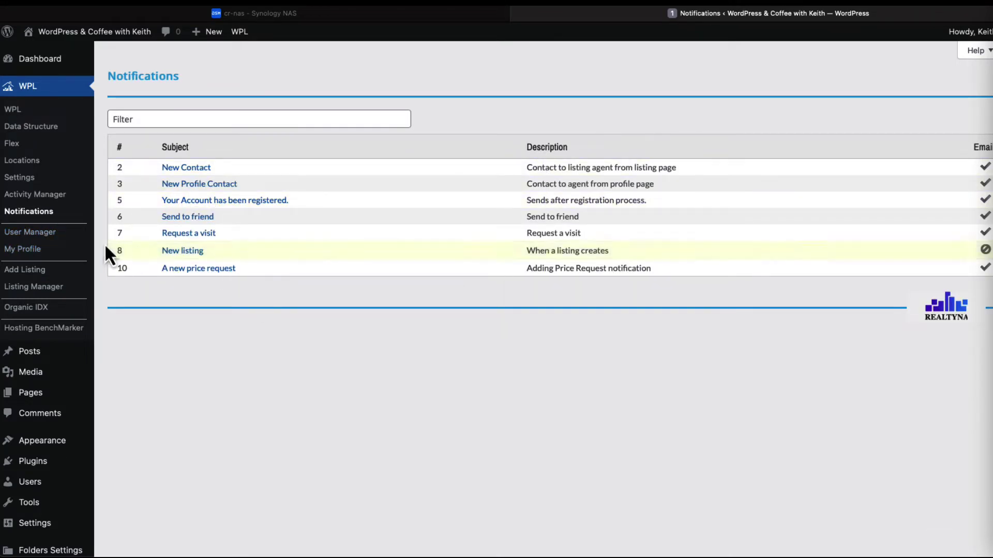
pyautogui.click(45, 233)
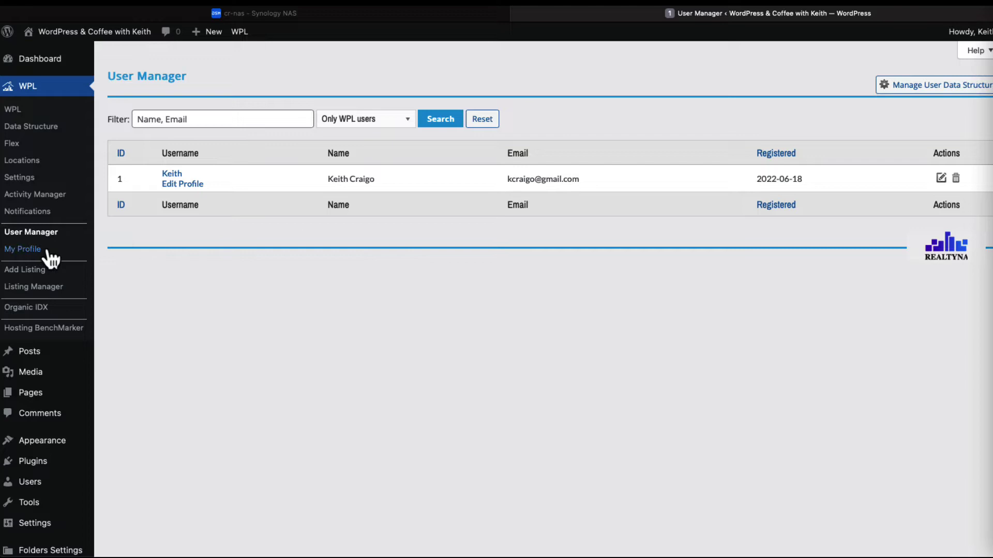
pyautogui.click(28, 252)
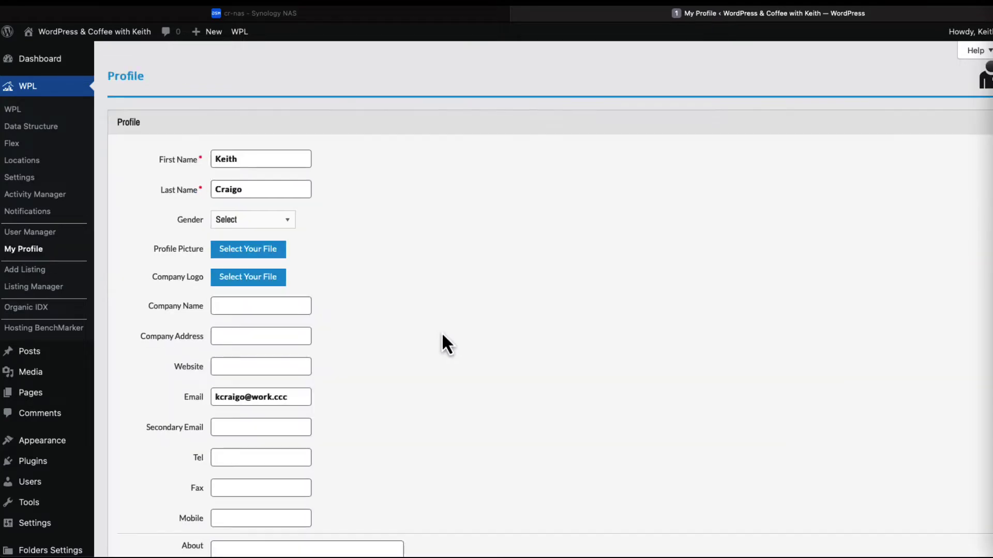
pyautogui.scroll(-6, 433, 305)
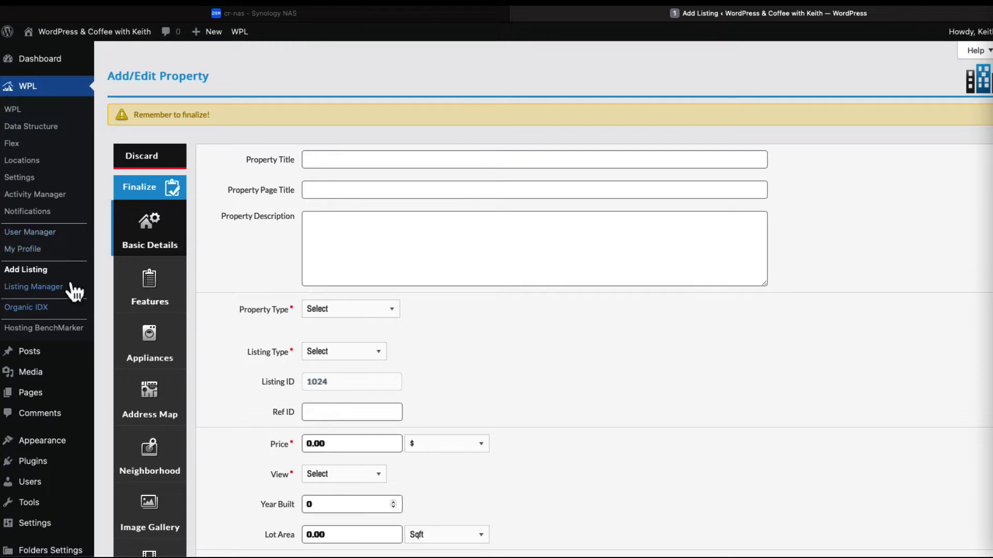
# Open the Listing Manager and view the Single Family Home for Sale listing page.
pyautogui.click(47, 292)
pyautogui.scroll(-3, 386, 206)
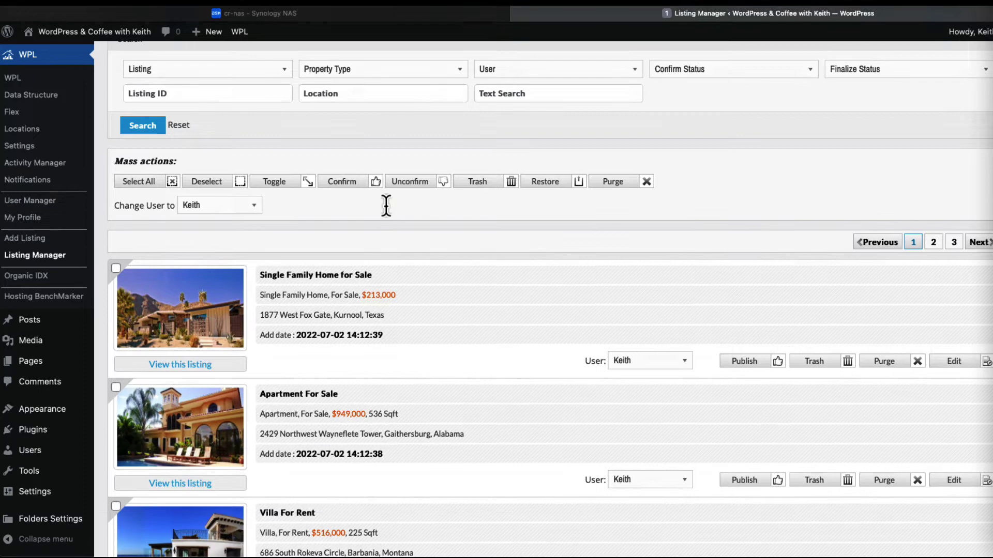
pyautogui.scroll(-2, 407, 241)
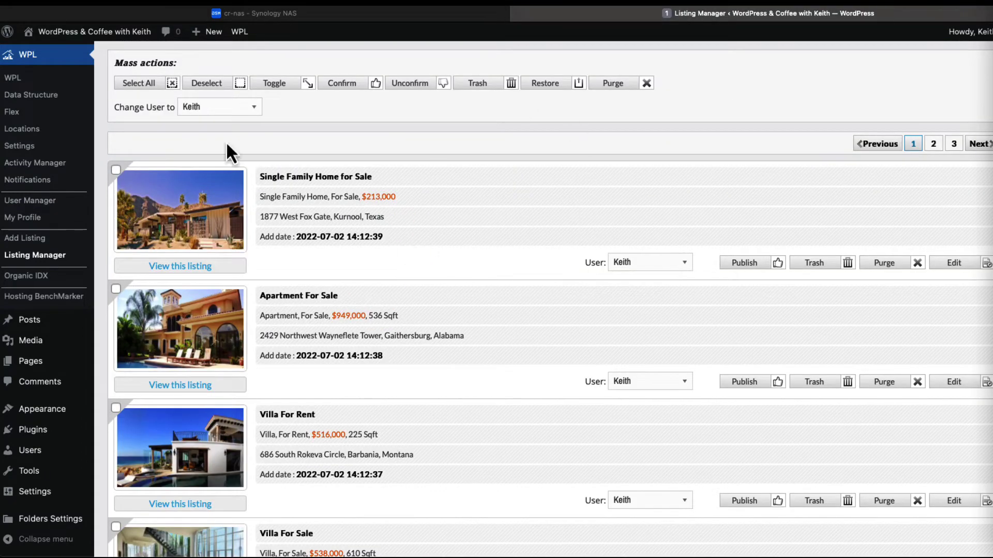
pyautogui.click(217, 269)
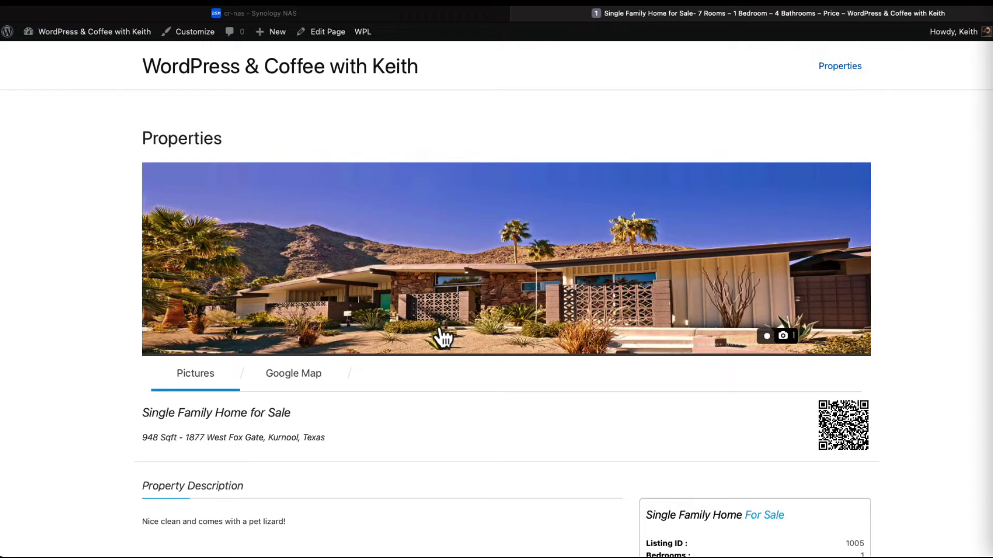
pyautogui.scroll(-3, 442, 337)
# Check the listing's Google Map and photos, then return to the Listing Manager.
pyautogui.click(292, 210)
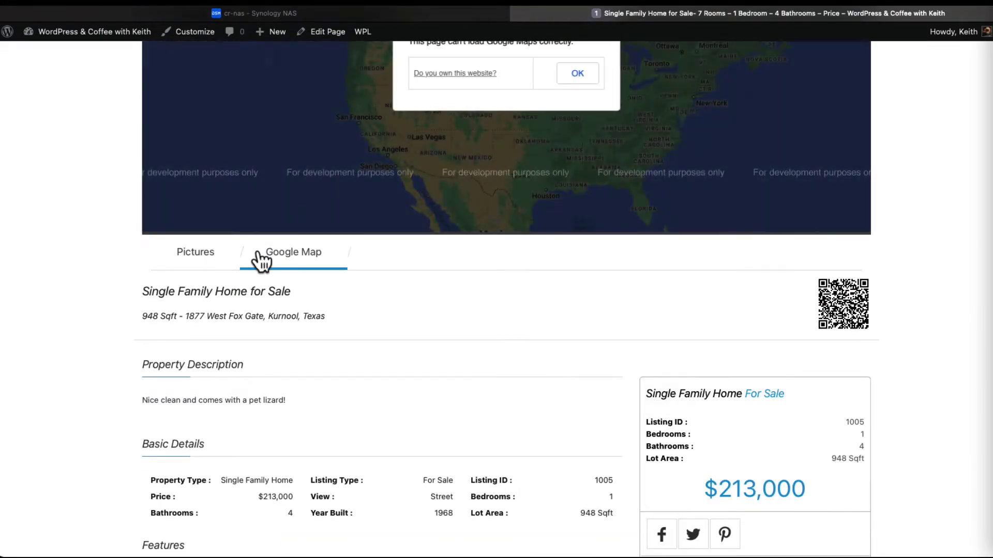
pyautogui.click(206, 271)
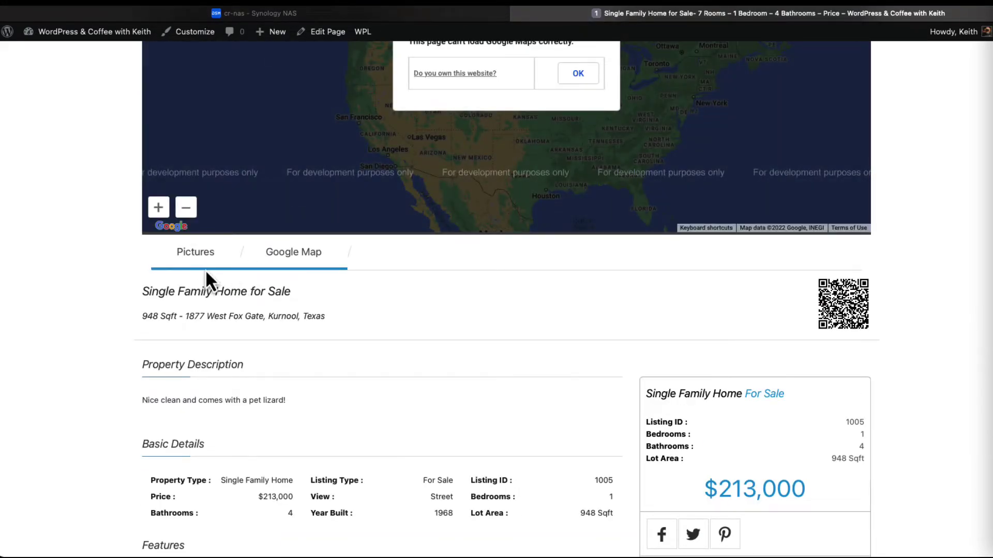
pyautogui.scroll(-5, 206, 270)
pyautogui.scroll(-2, 209, 277)
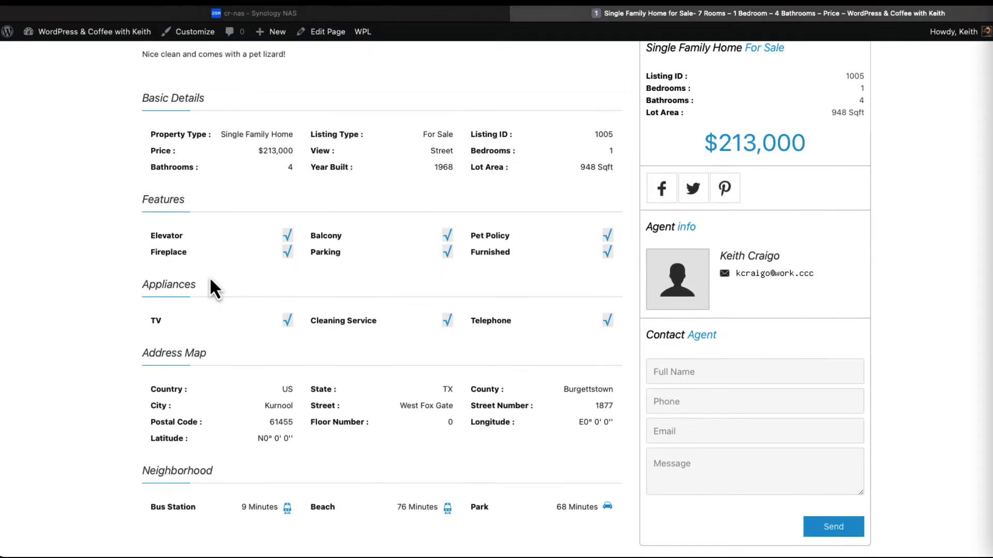
pyautogui.scroll(-3, 210, 277)
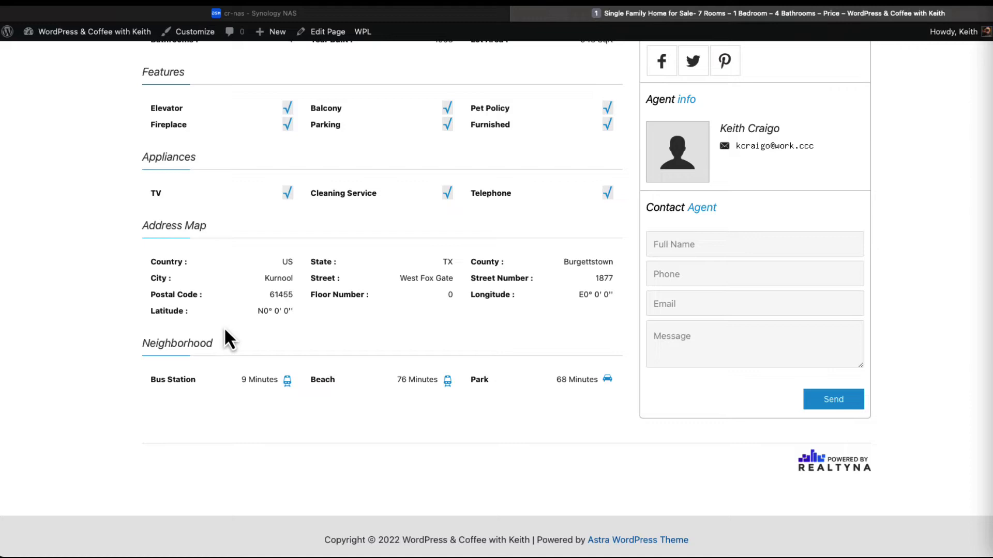
pyautogui.scroll(10, 226, 331)
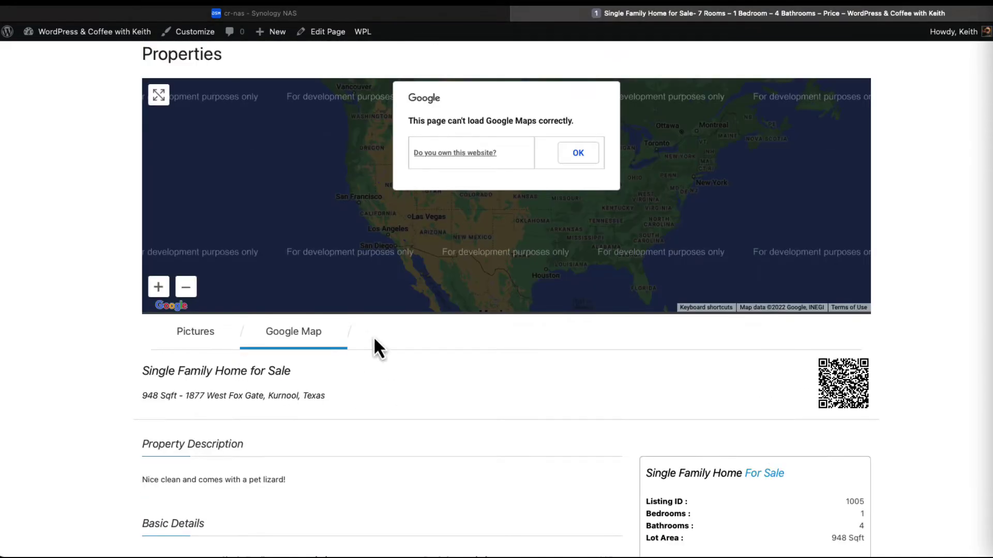
pyautogui.click(220, 339)
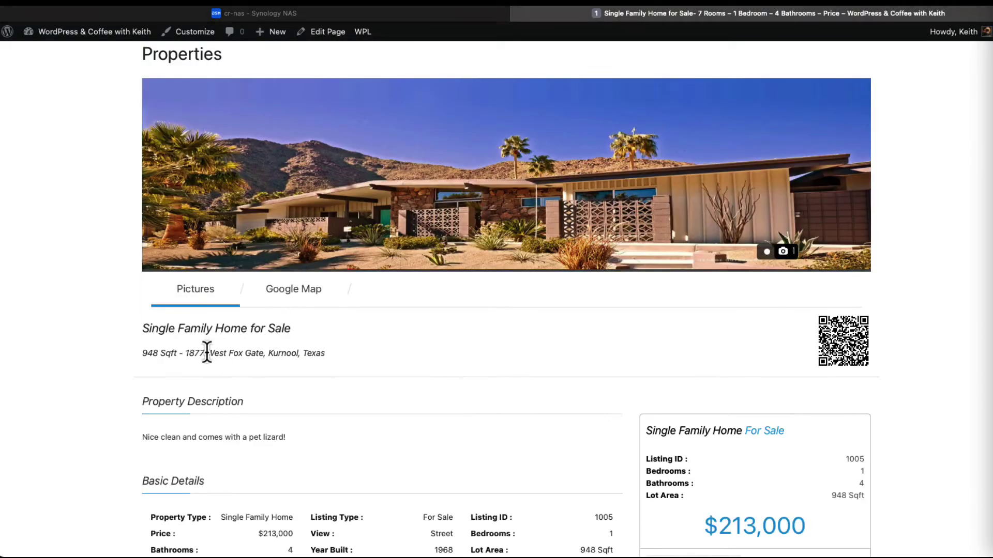
pyautogui.scroll(2, 210, 352)
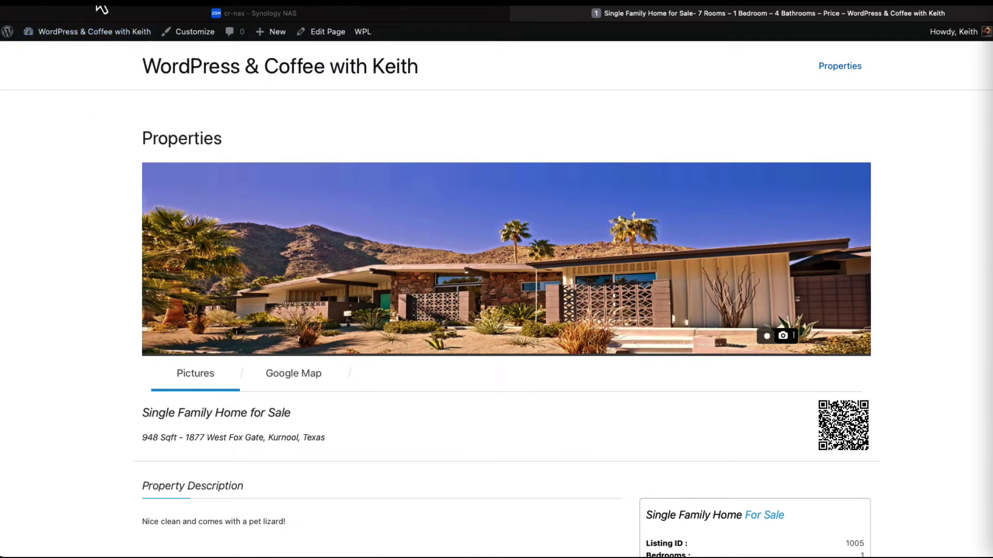
pyautogui.hotkey('alt', 'Left')
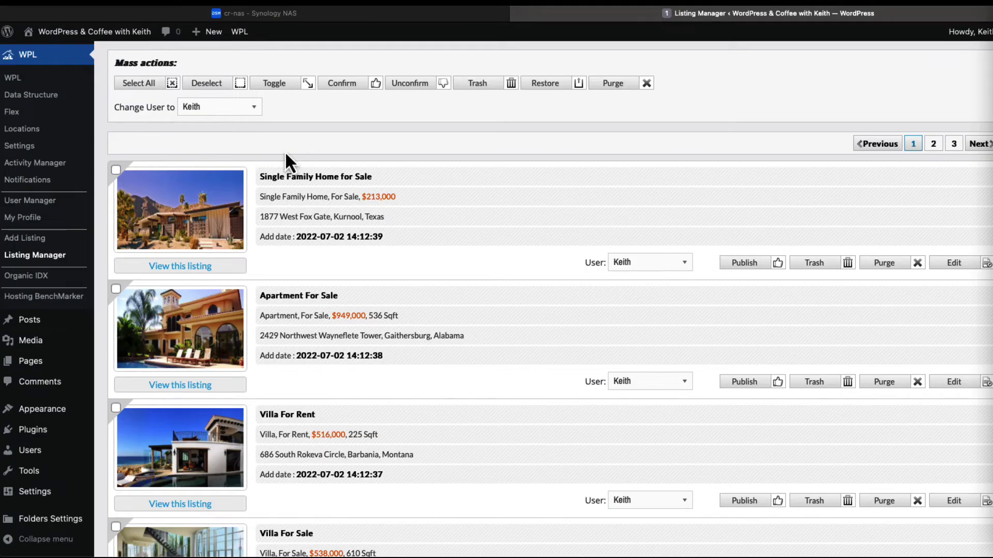
# View the WPL Organic IDX plans, then go to the Hosting BenchMarker page.
pyautogui.click(29, 283)
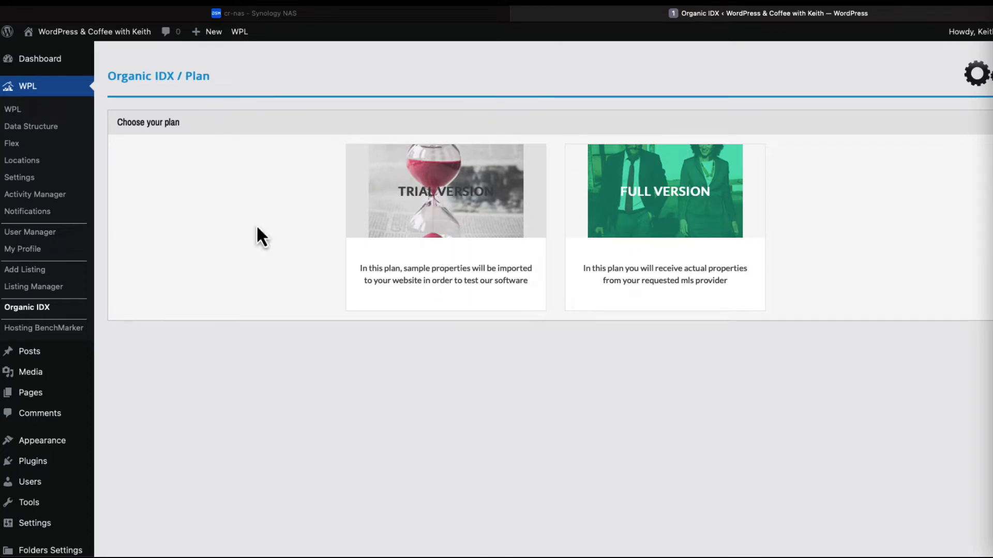
pyautogui.click(44, 328)
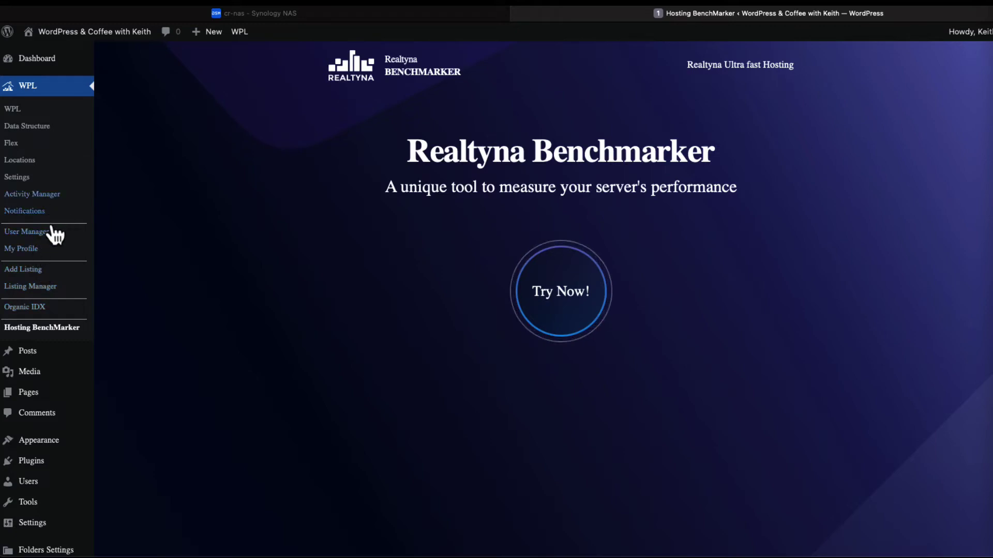
# Start a new property listing and expand its features and appliances checklists.
pyautogui.click(27, 271)
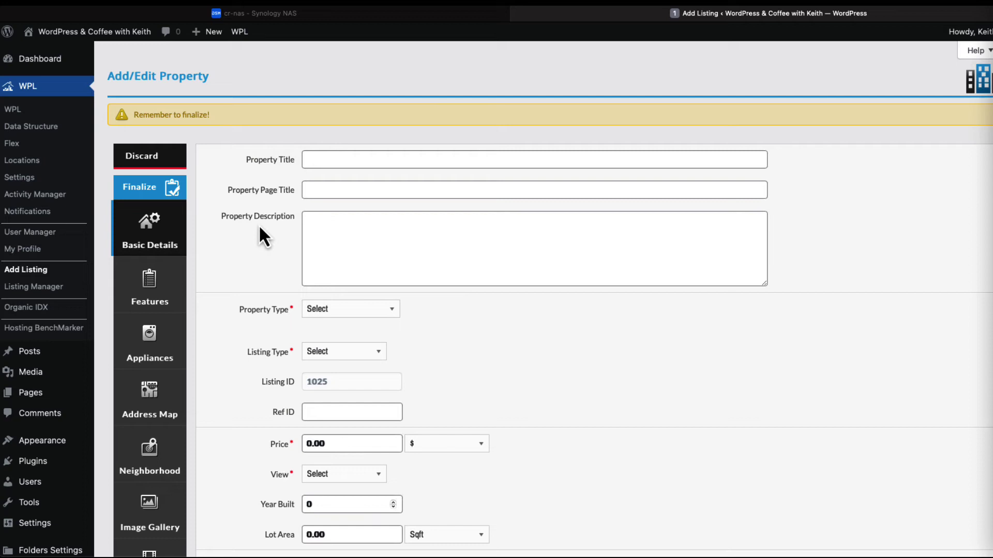
pyautogui.scroll(-3, 260, 228)
pyautogui.scroll(-1, 155, 233)
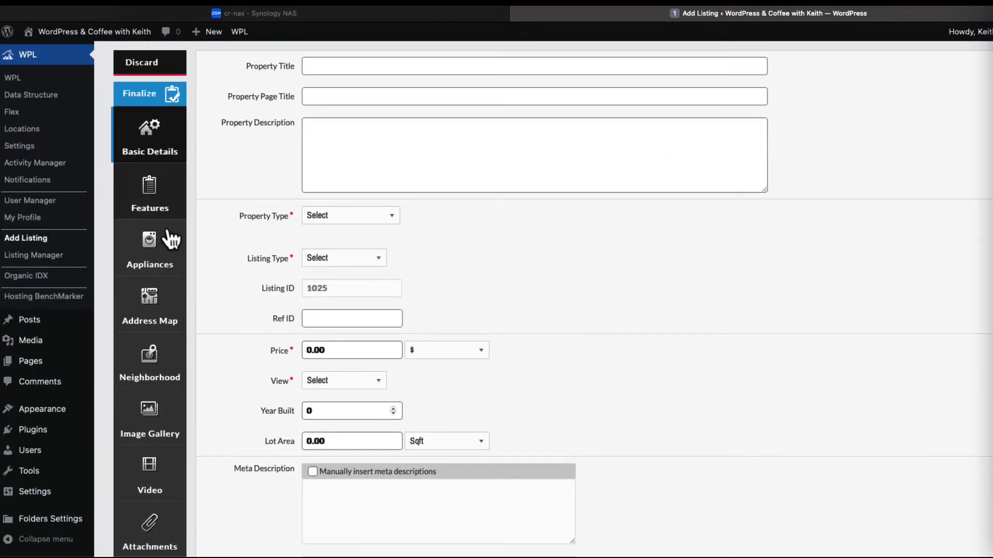
pyautogui.click(151, 196)
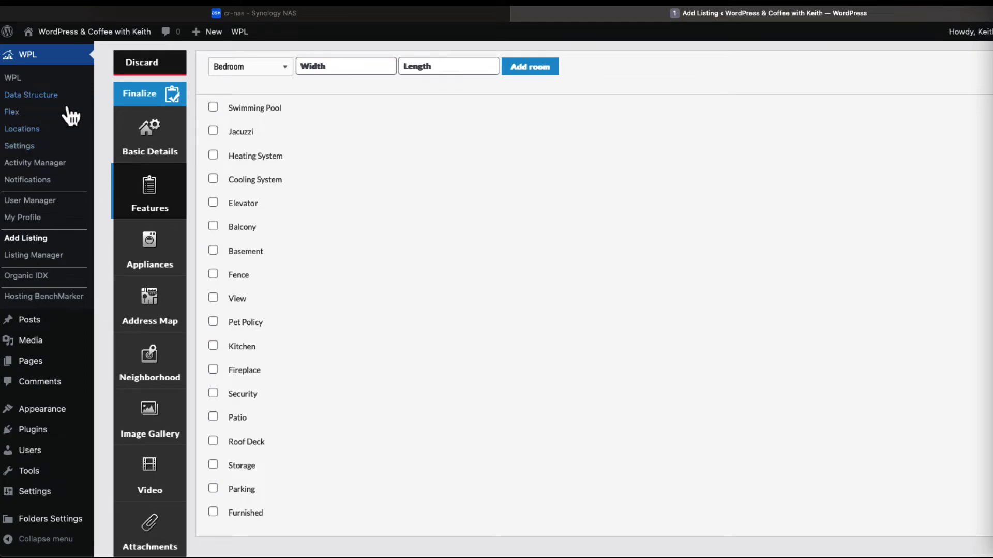
pyautogui.scroll(-1, 171, 244)
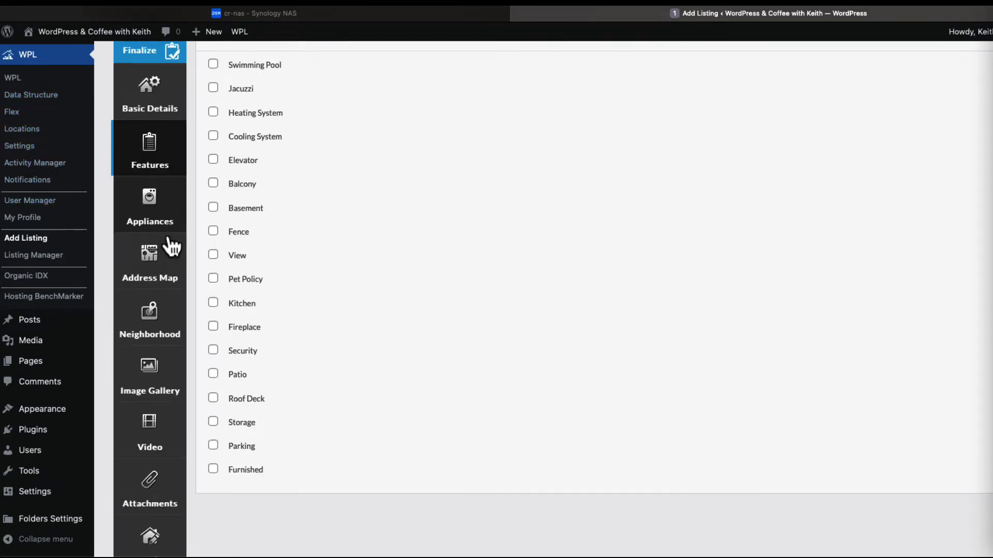
pyautogui.click(153, 219)
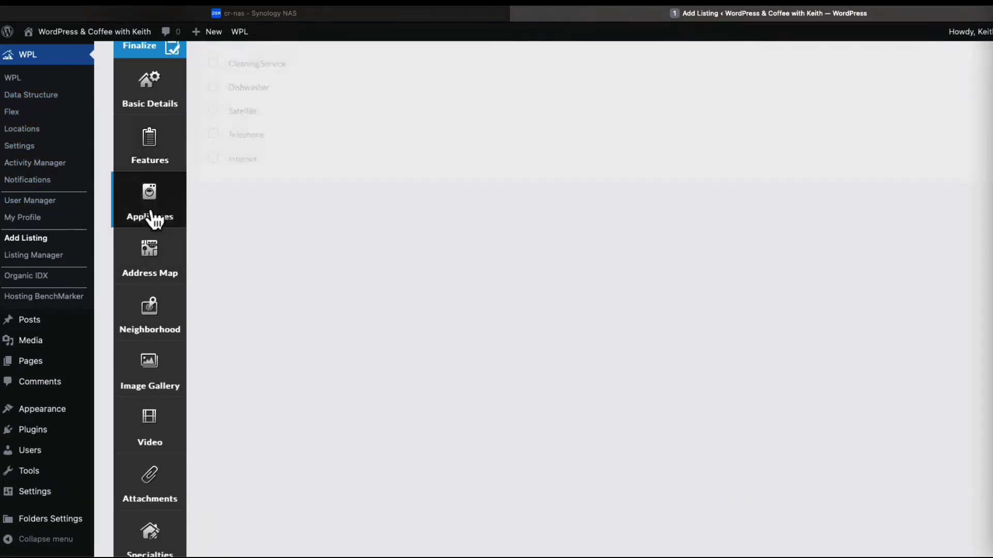
pyautogui.scroll(-2, 179, 339)
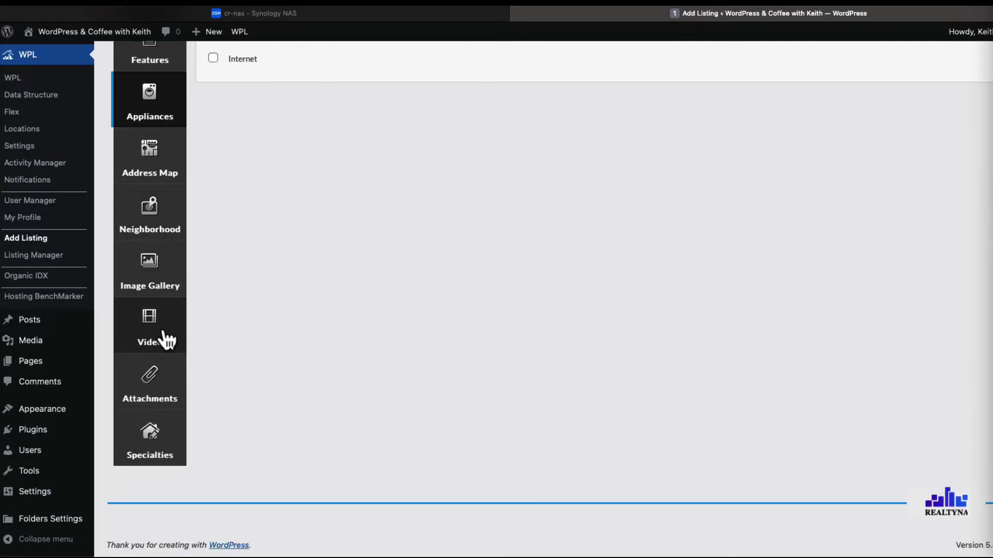
# Show the listing's video section, trying the Video uploader tab then returning to Embed code.
pyautogui.click(166, 340)
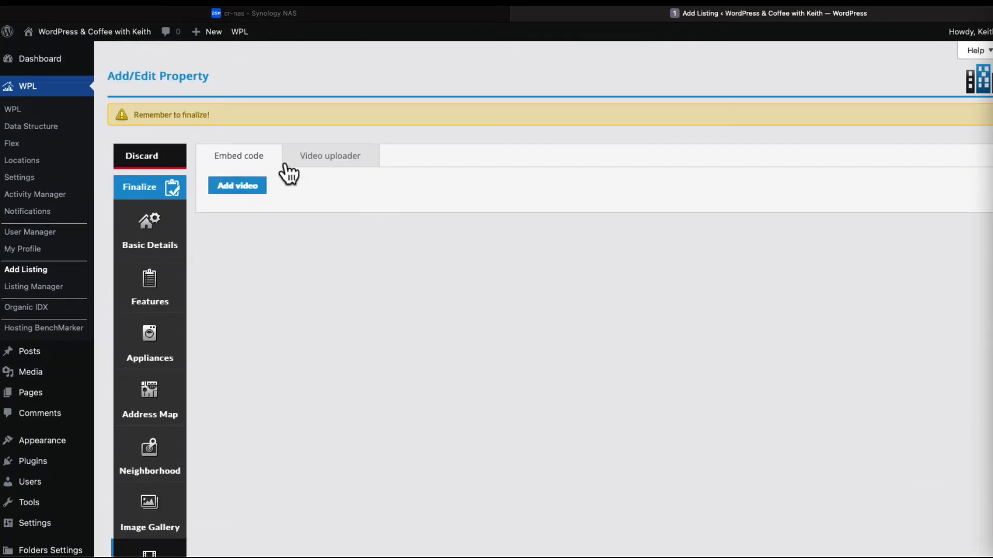
pyautogui.click(333, 164)
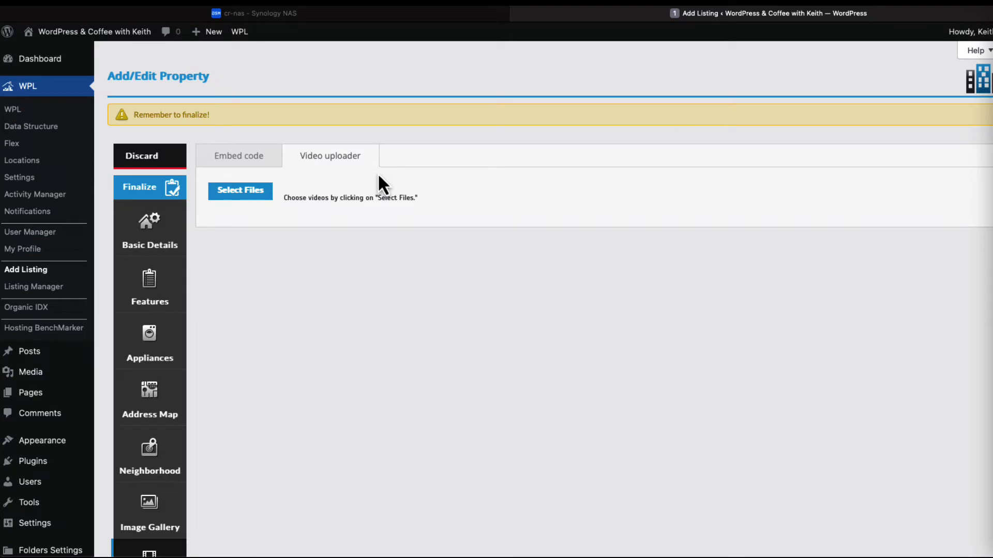
pyautogui.click(258, 159)
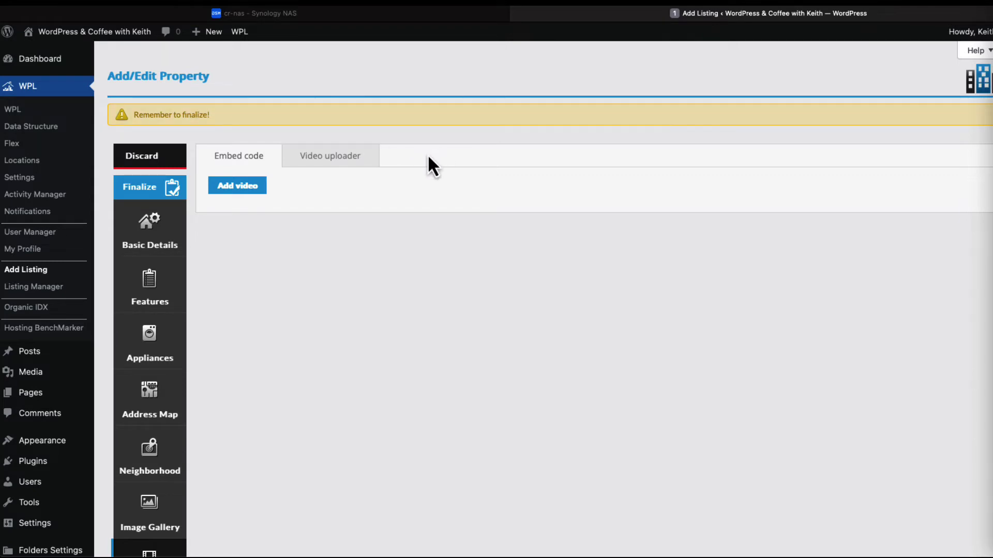
# Visit the live site's Properties page, then return to the WordPress admin Dashboard.
pyautogui.click(66, 33)
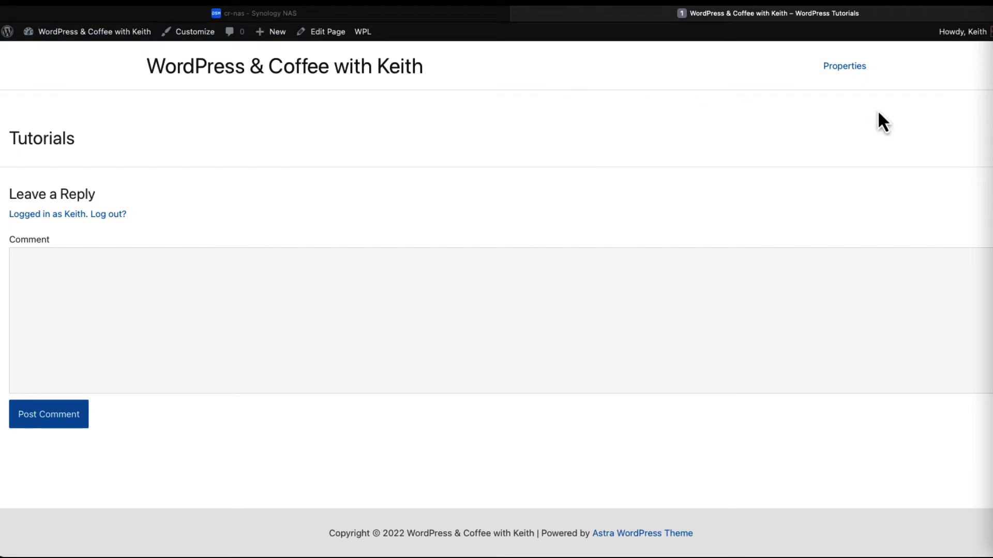
pyautogui.click(848, 68)
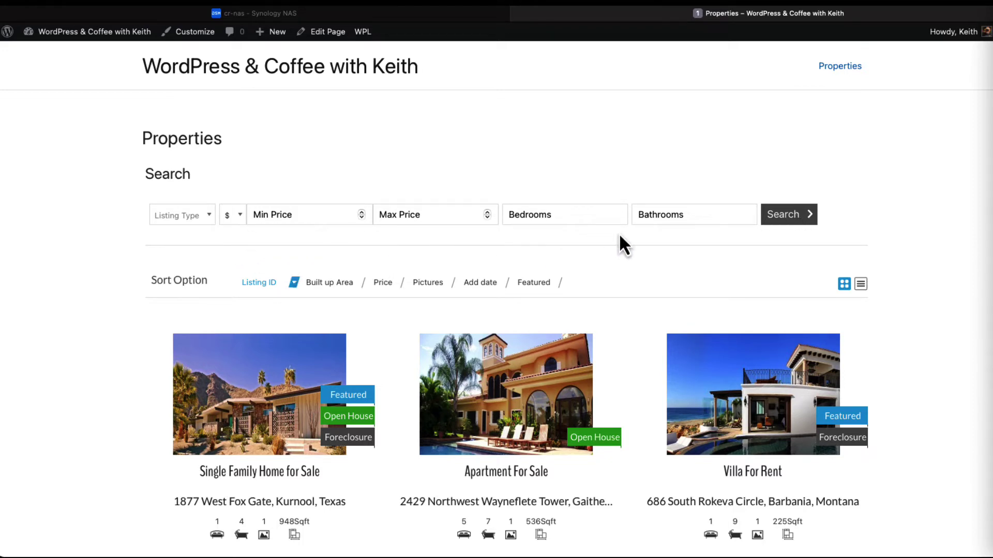
pyautogui.moveTo(37, 34)
pyautogui.click(37, 53)
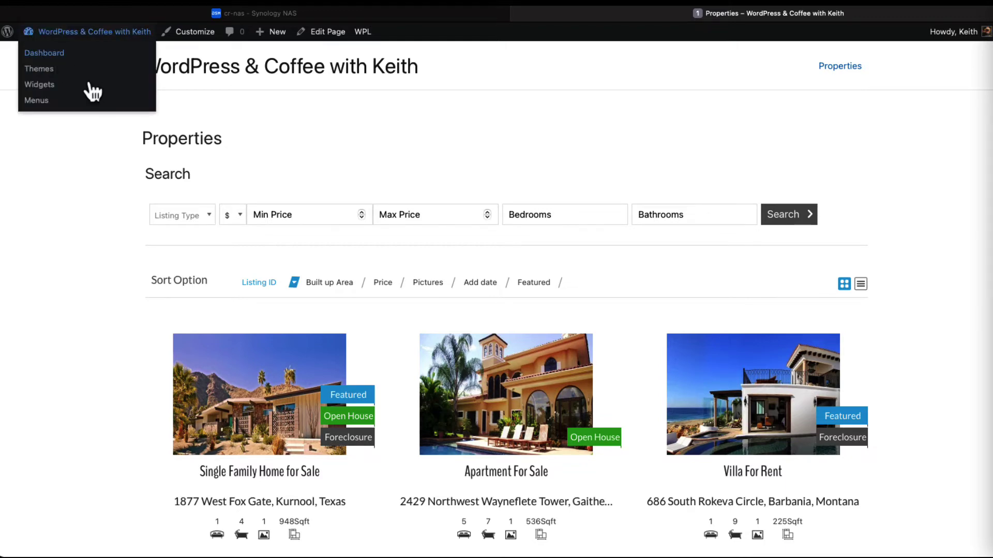
pyautogui.moveTo(26, 134)
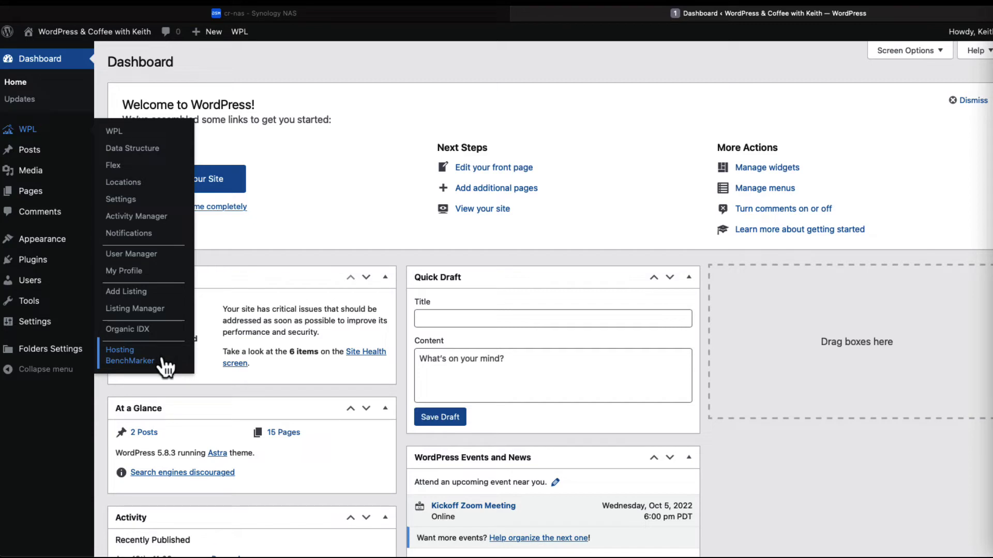
# Launch the Astra Customizer, glance at the Page settings, and preview the Properties page.
pyautogui.moveTo(63, 252)
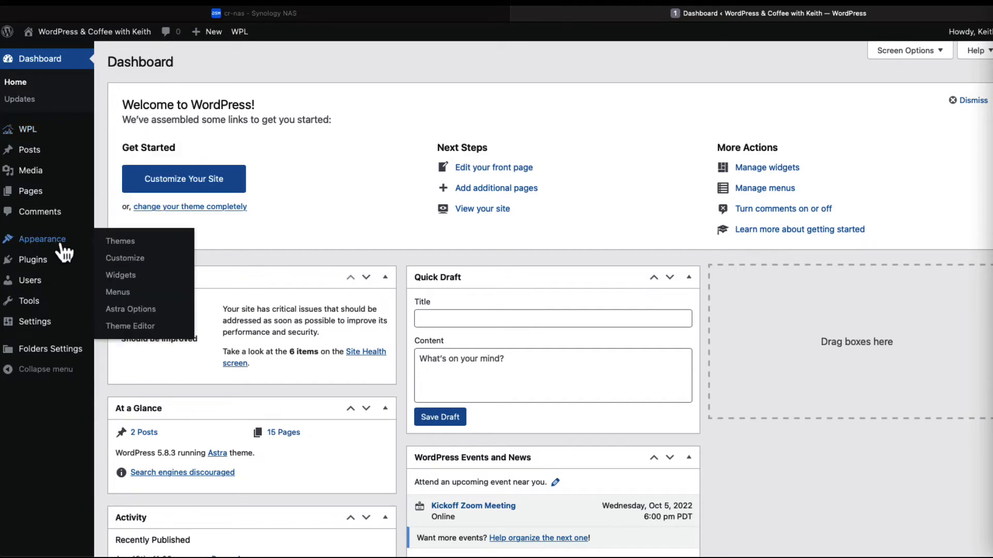
pyautogui.click(126, 258)
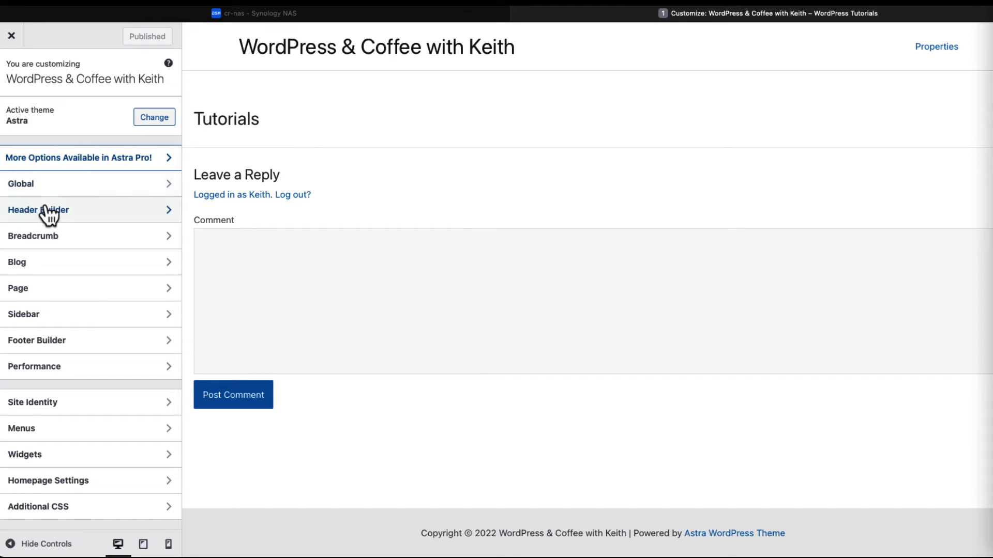
pyautogui.click(30, 290)
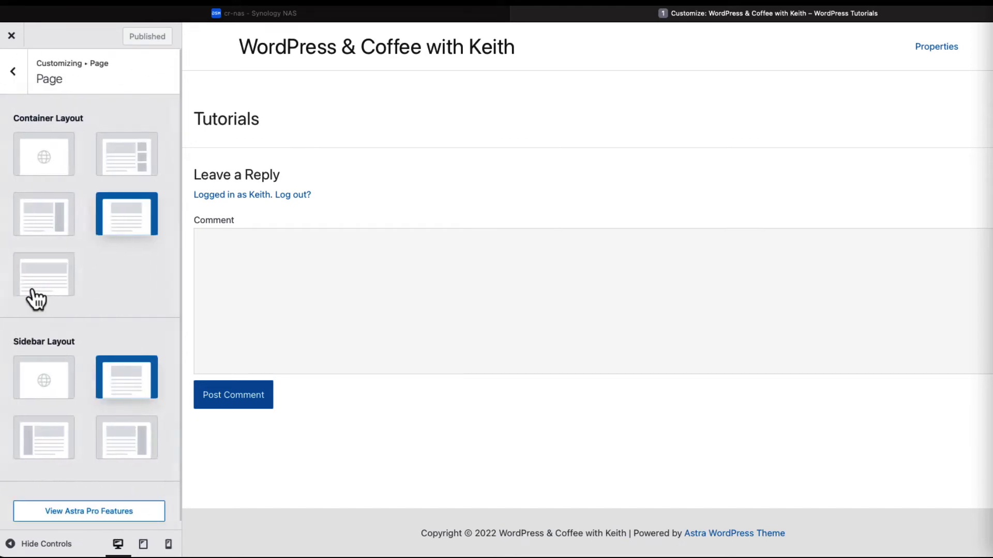
pyautogui.click(13, 75)
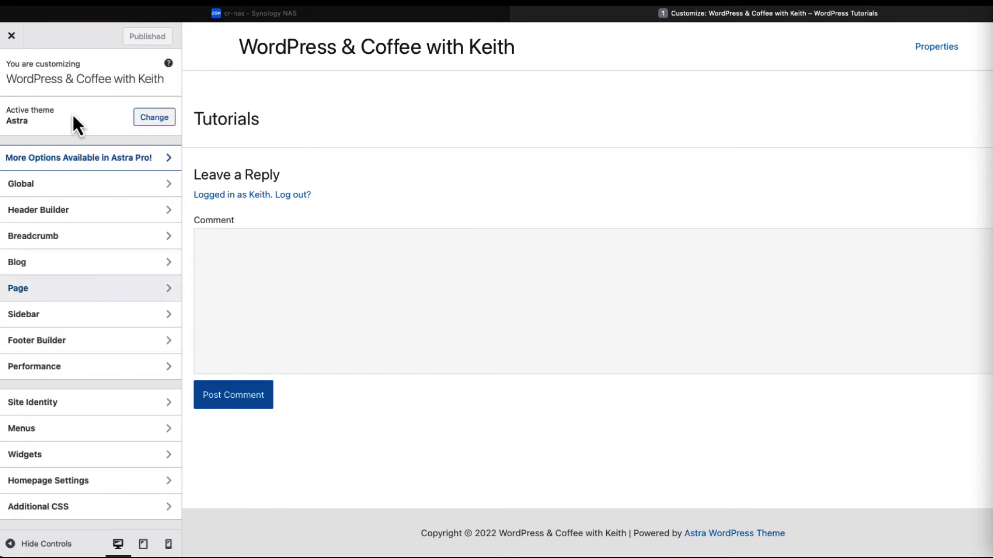
pyautogui.click(927, 50)
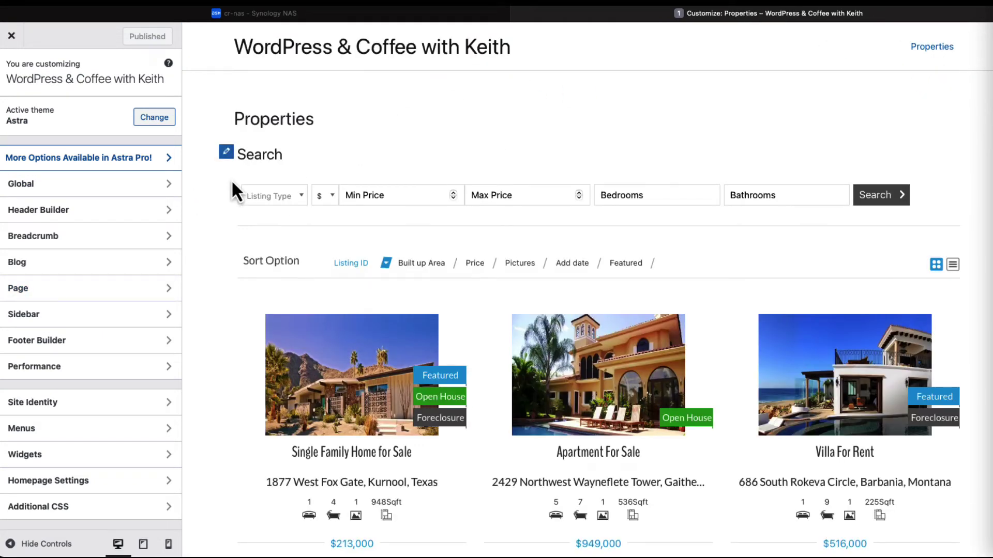
# Browse the Properties page widget areas, checking Property Listing Top and Property Listing Bottom.
pyautogui.click(228, 153)
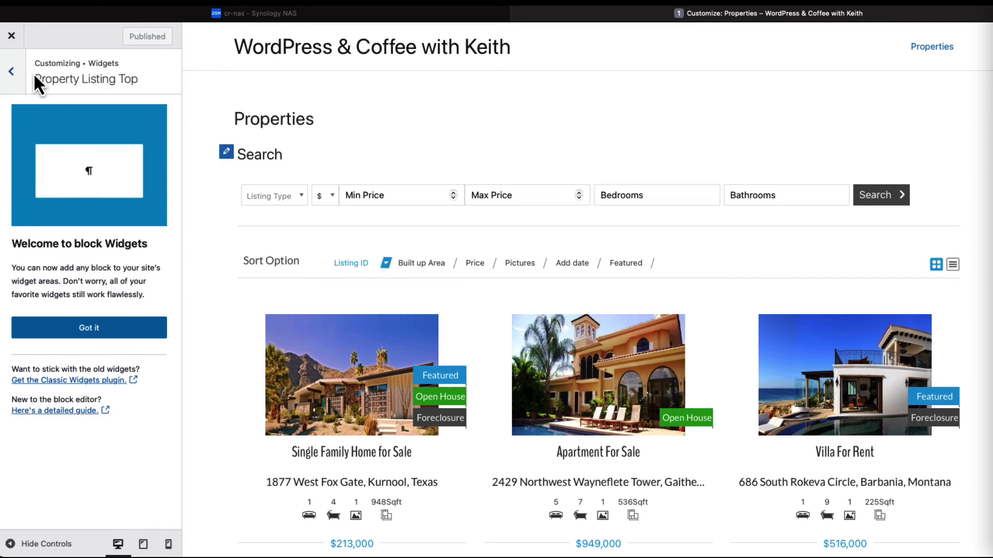
pyautogui.click(11, 72)
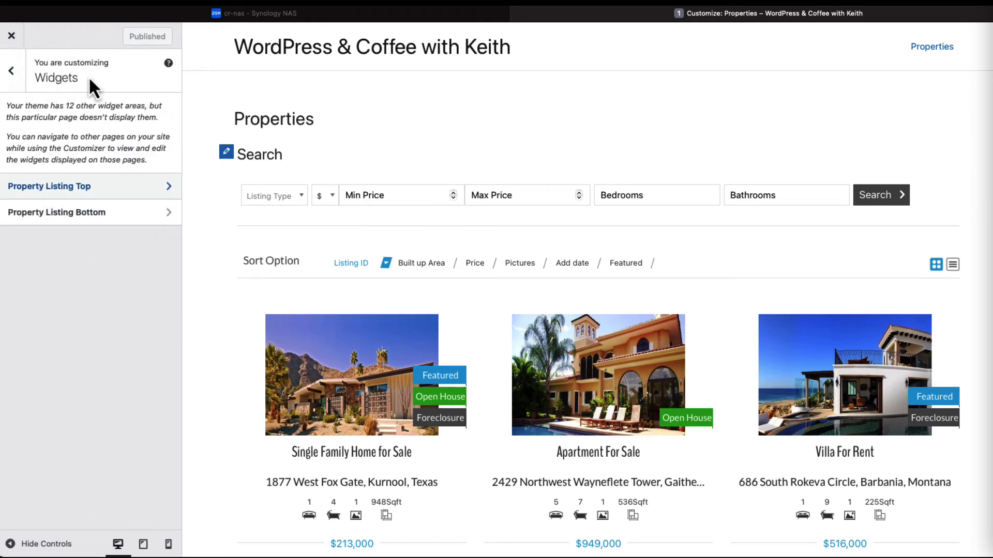
pyautogui.click(109, 191)
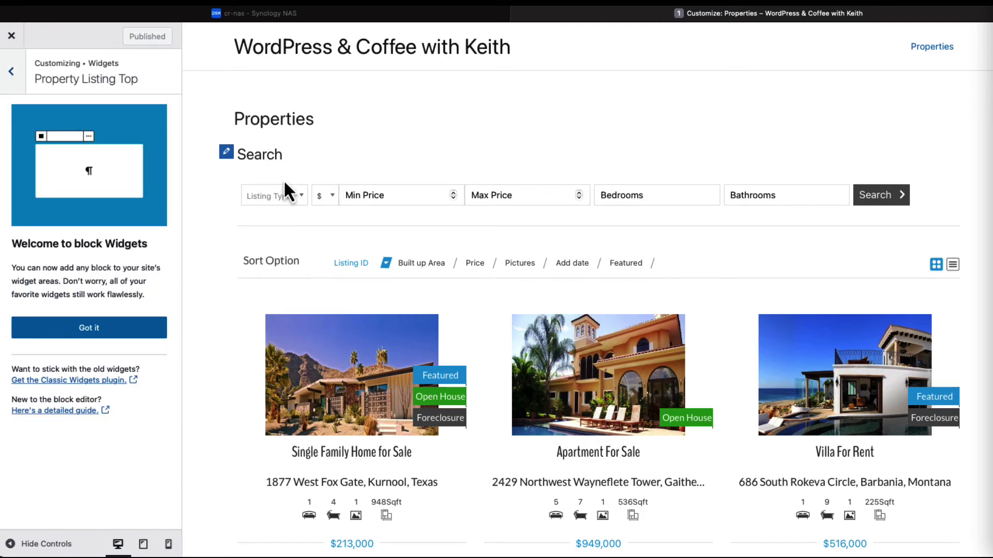
pyautogui.click(11, 75)
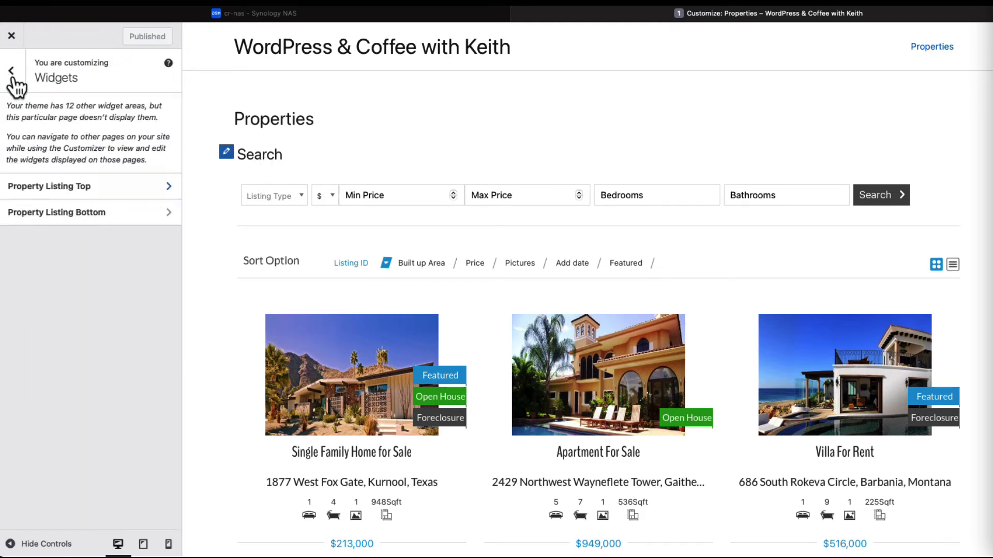
pyautogui.click(71, 220)
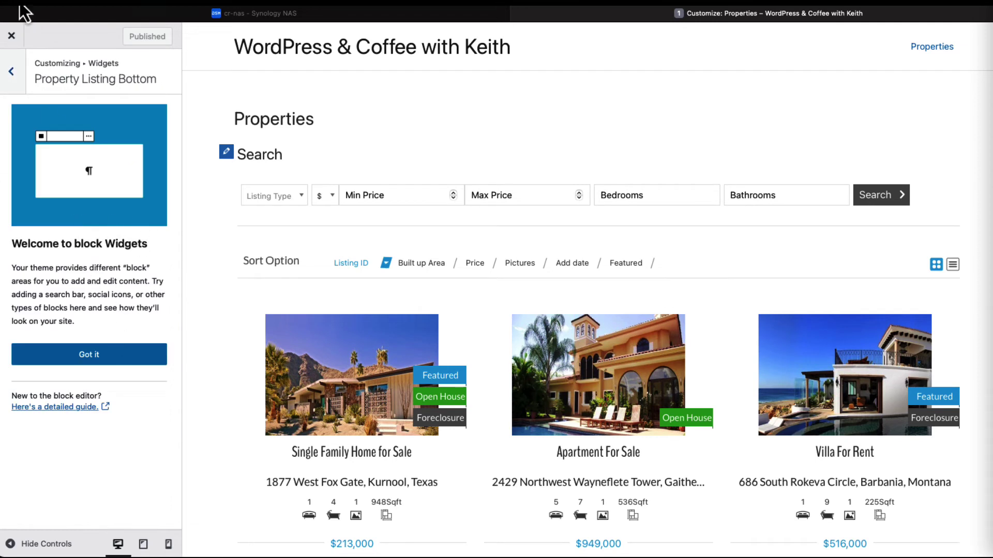
pyautogui.click(11, 72)
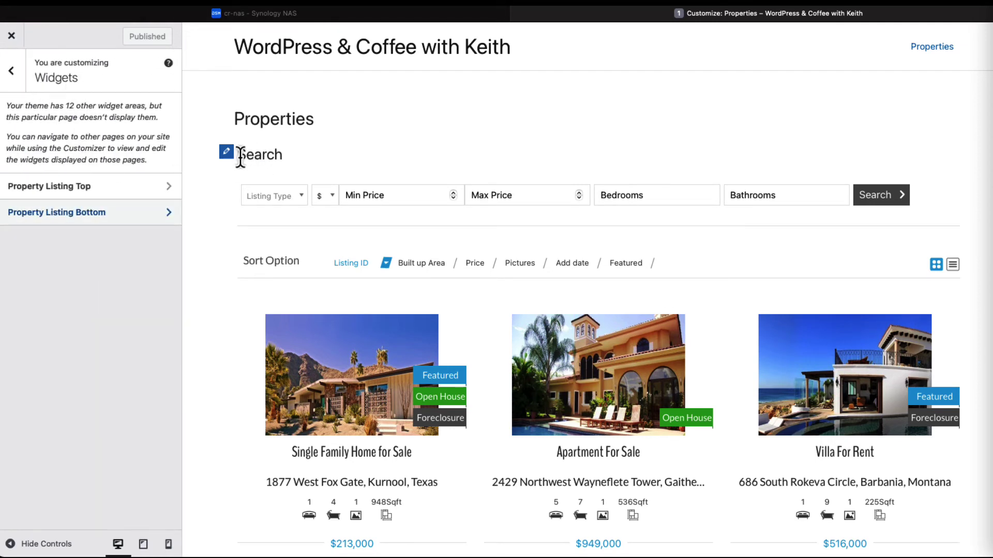
# Reopen Property Listing Top, dismiss the block widgets notice, and review the (WPL) Search widget form.
pyautogui.click(168, 187)
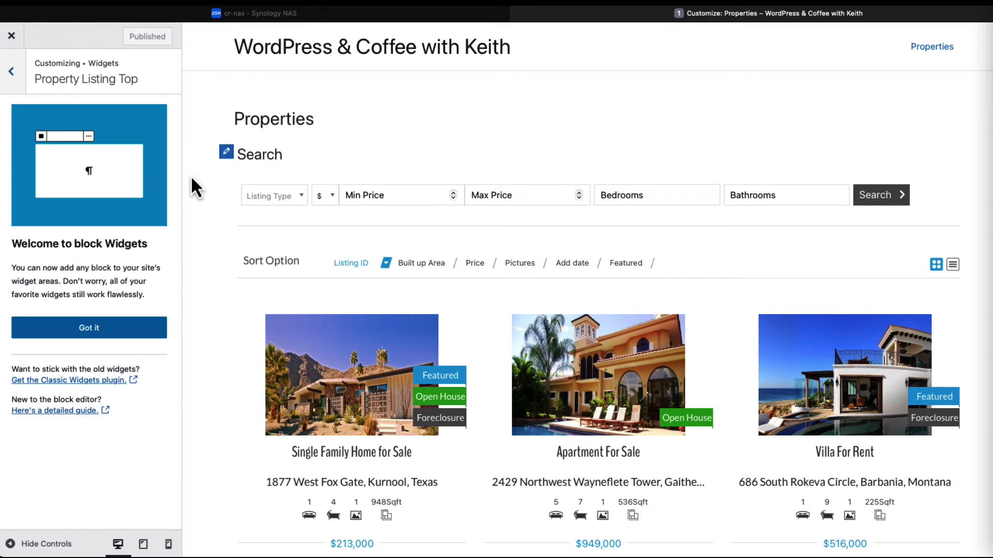
pyautogui.click(85, 329)
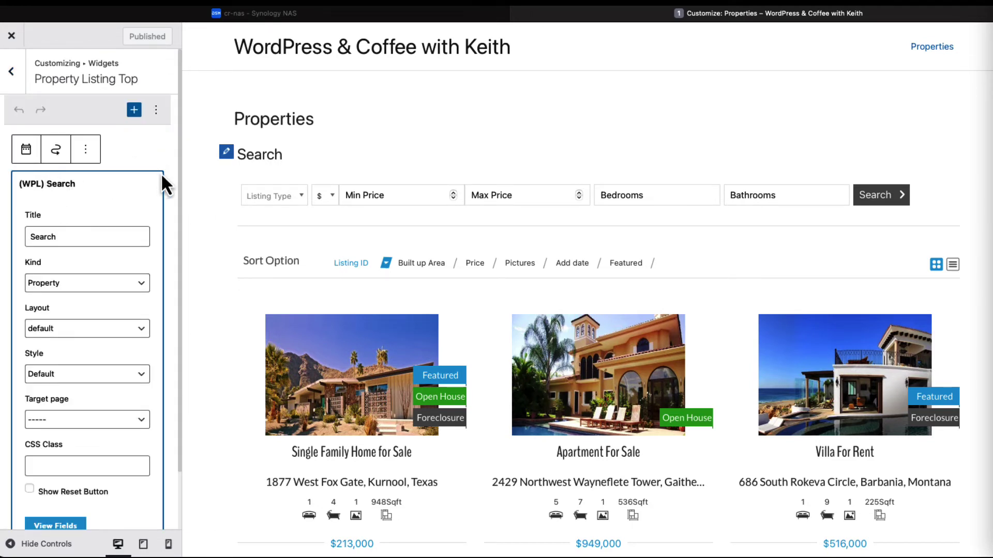
pyautogui.scroll(-1, 162, 181)
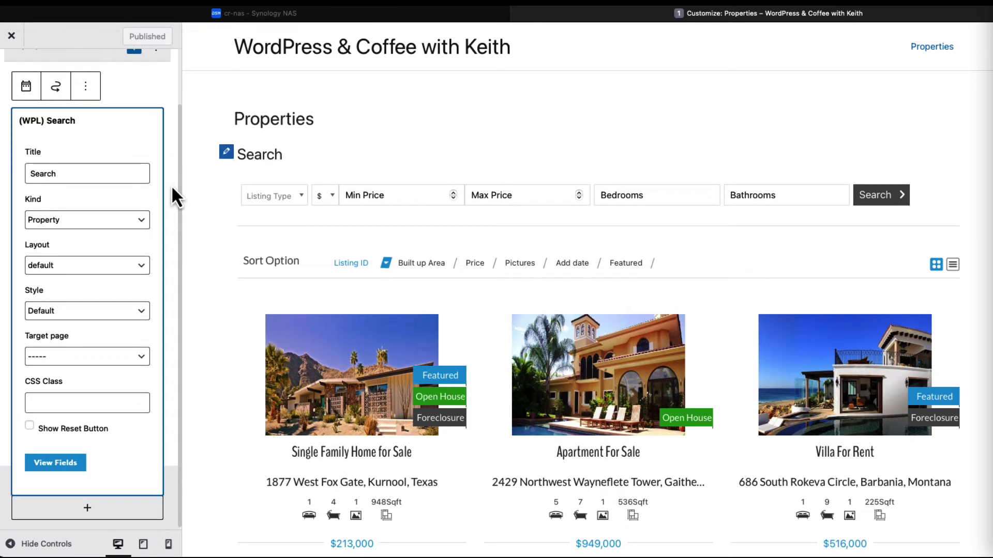
pyautogui.scroll(-1, 168, 205)
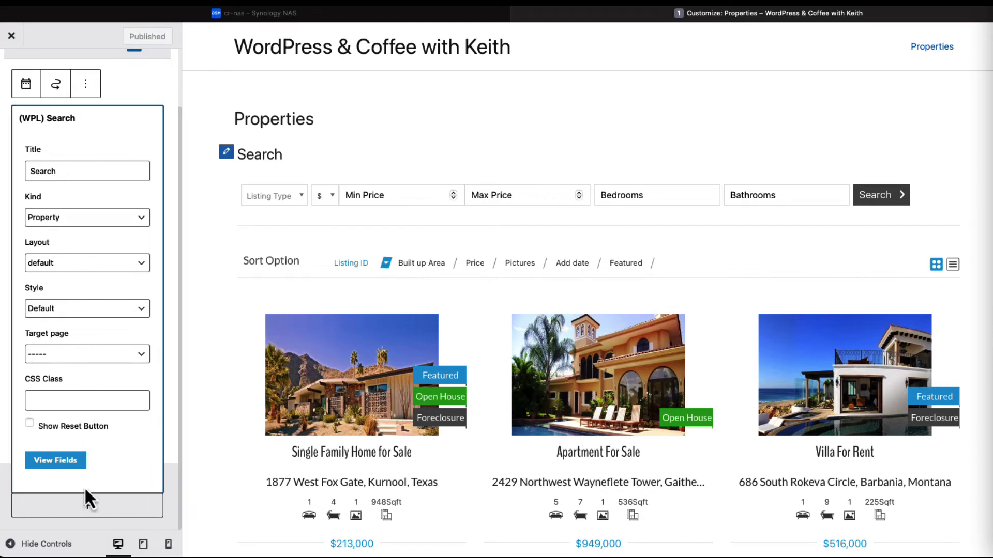
# In View Fields, drag List Date into the search fields and place it first in Fields Order.
pyautogui.click(50, 464)
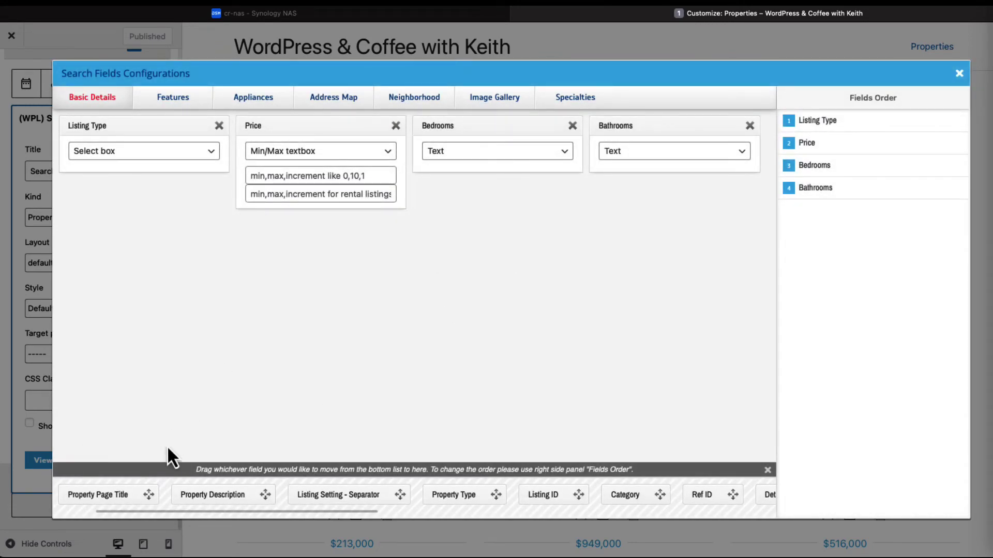
pyautogui.moveTo(132, 513); pyautogui.dragTo(398, 527)
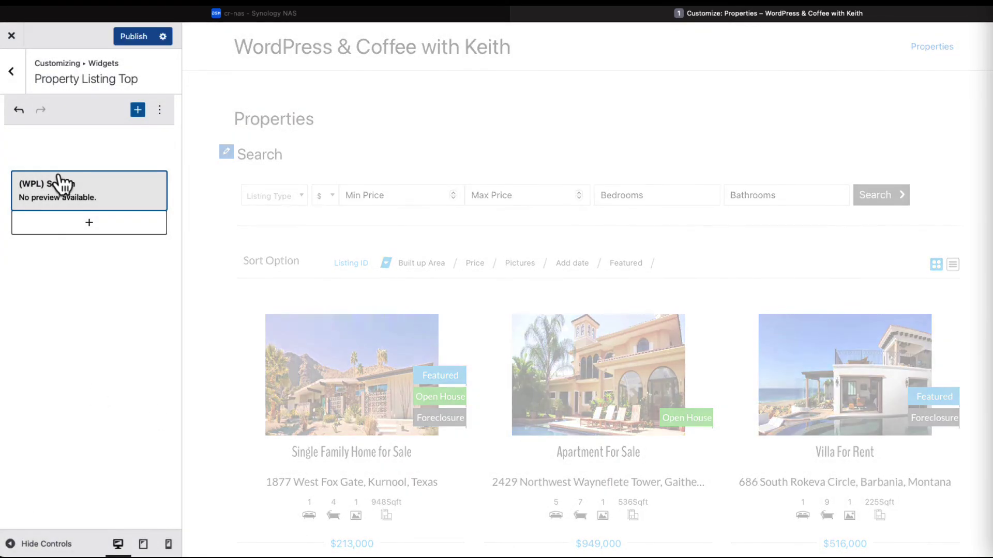
pyautogui.click(226, 153)
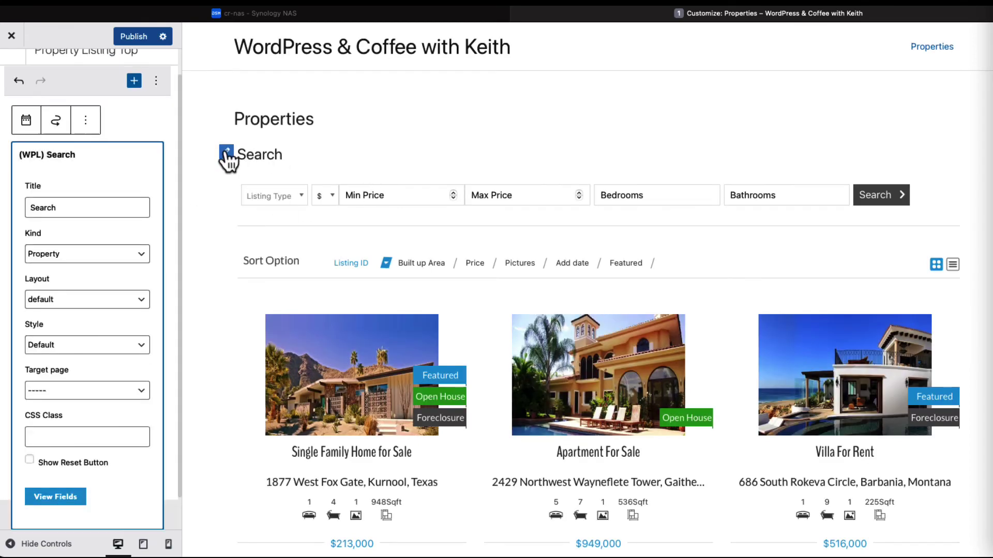
pyautogui.click(55, 496)
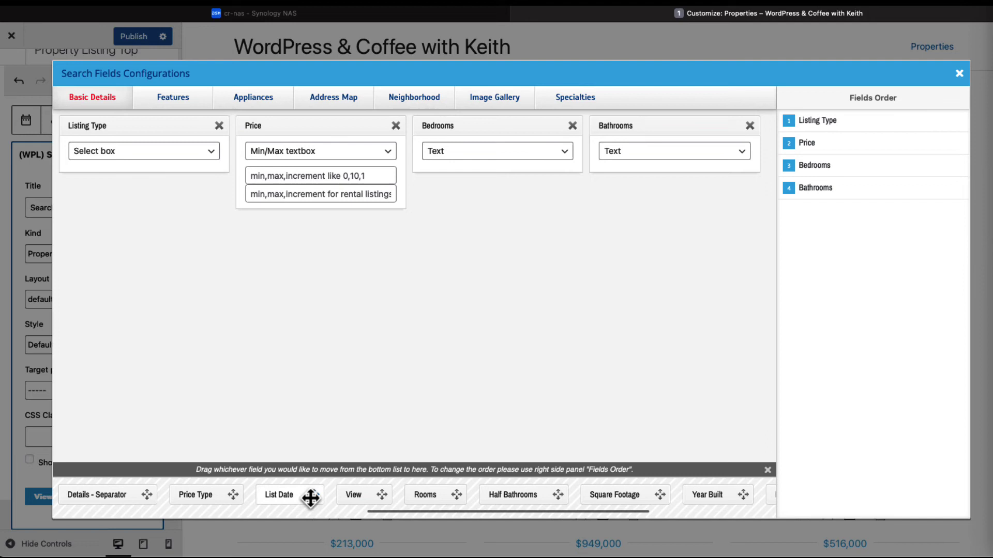
pyautogui.moveTo(316, 499); pyautogui.dragTo(305, 312)
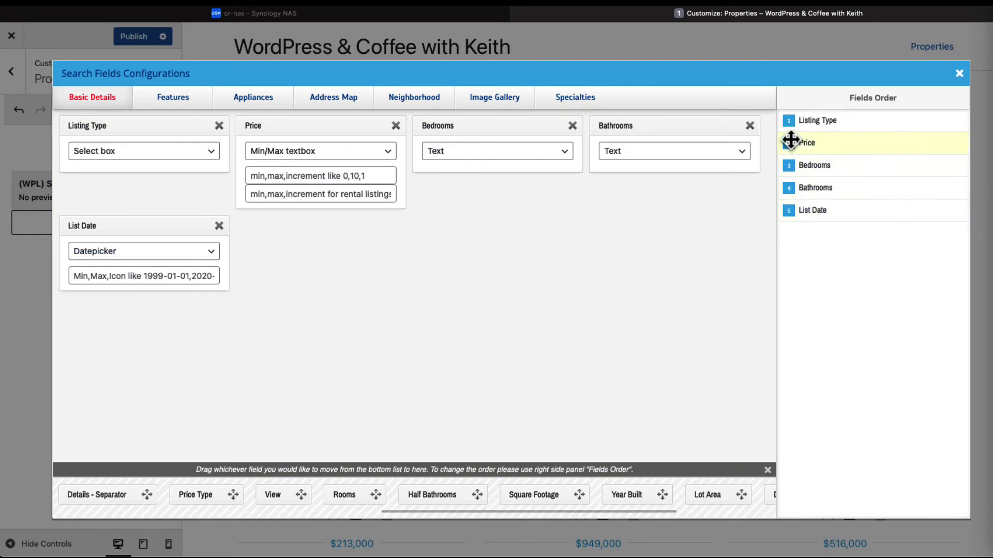
pyautogui.moveTo(789, 213); pyautogui.dragTo(782, 118)
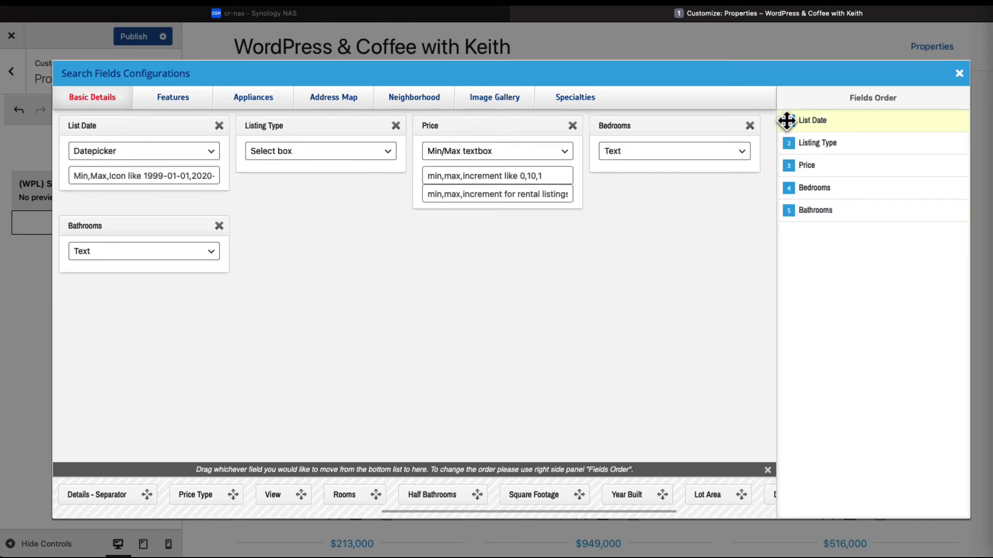
pyautogui.click(959, 75)
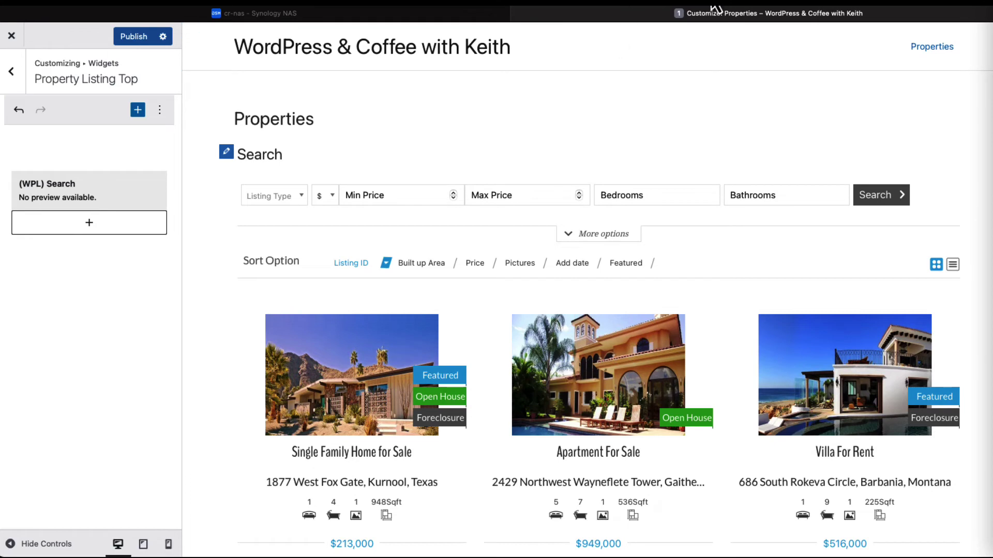
# Reload the Customizer on Properties and expand the (WPL) Search widget in Property Listing Top.
pyautogui.press('super+r')
pyautogui.click(449, 182)
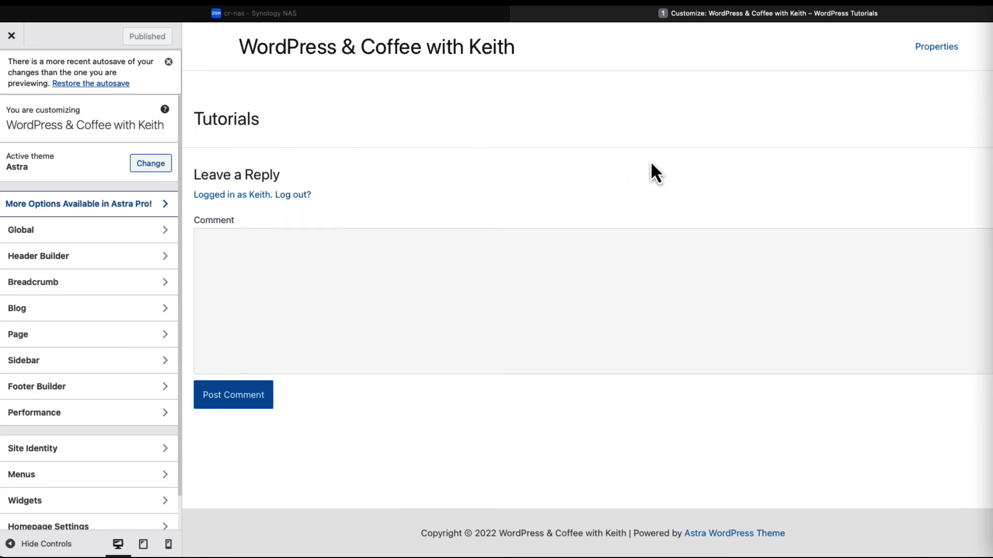
pyautogui.click(918, 49)
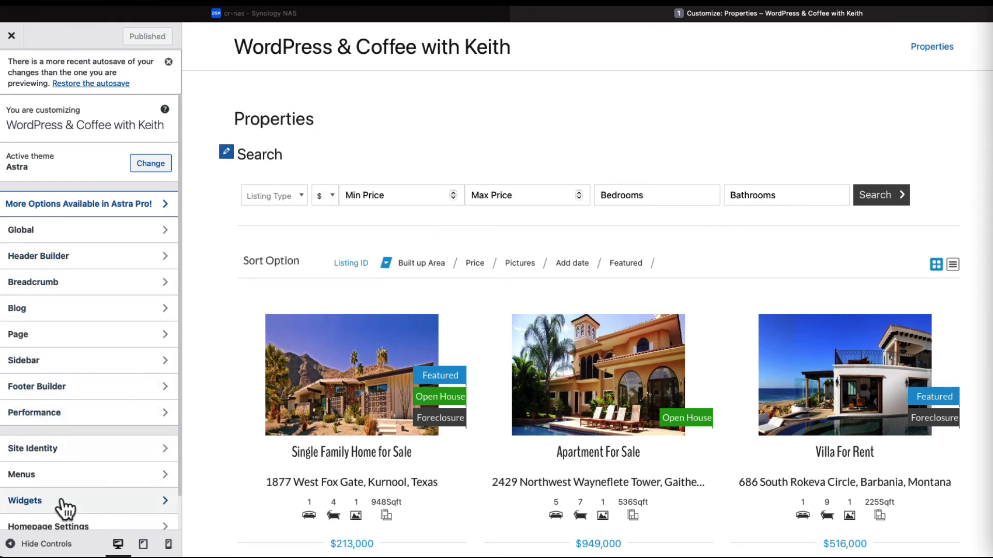
pyautogui.click(47, 510)
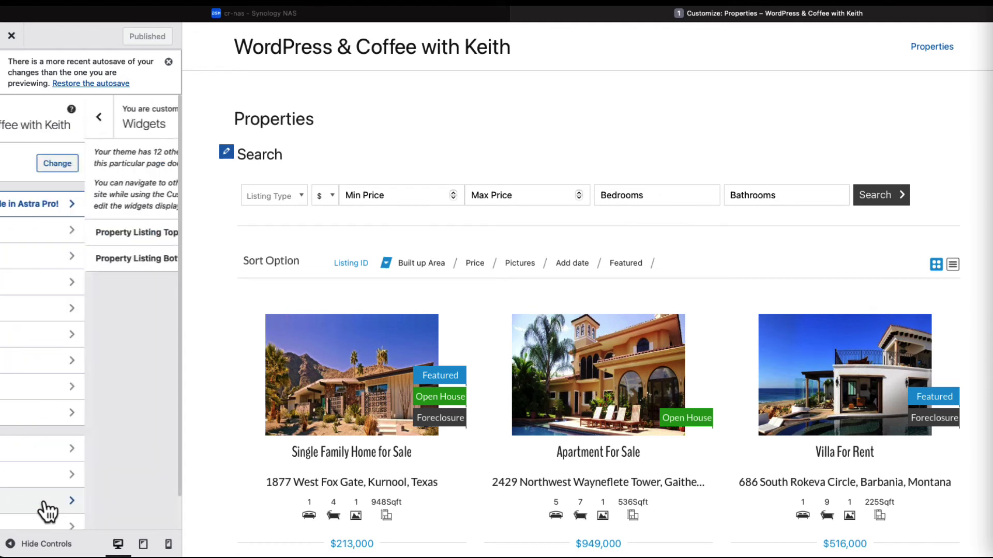
pyautogui.click(105, 238)
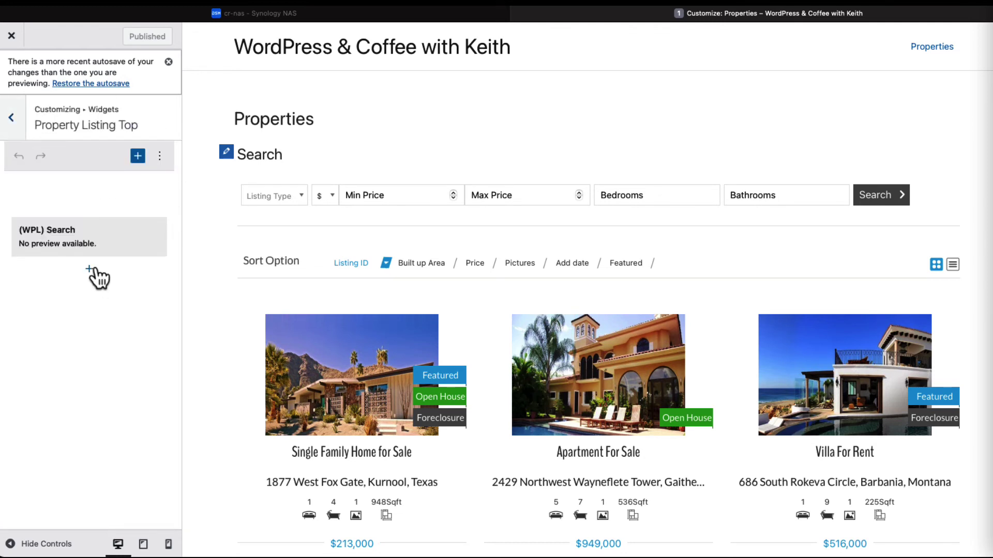
pyautogui.click(97, 248)
pyautogui.scroll(-3, 156, 391)
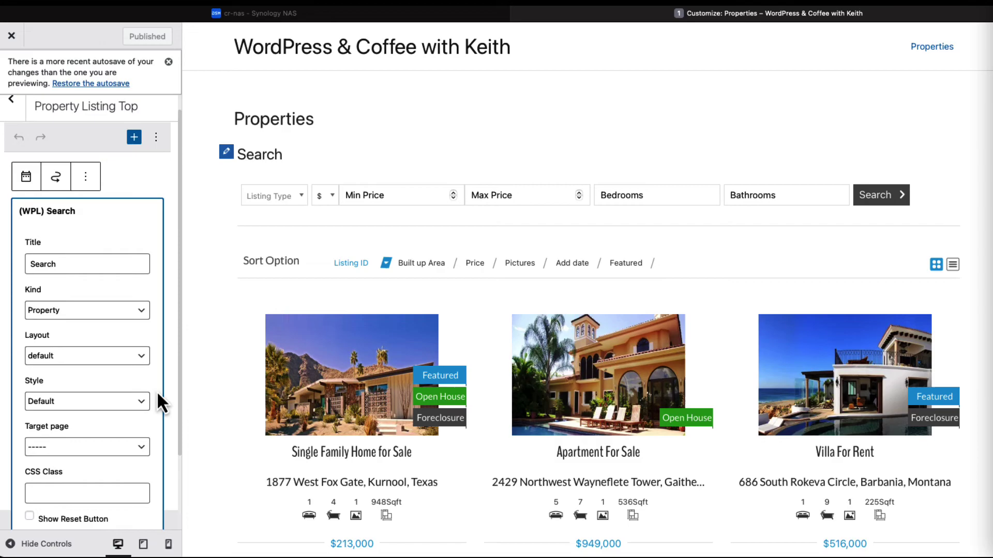
# In View Fields, add List Date as a datepicker field, positioned second after Listing Type.
pyautogui.click(58, 513)
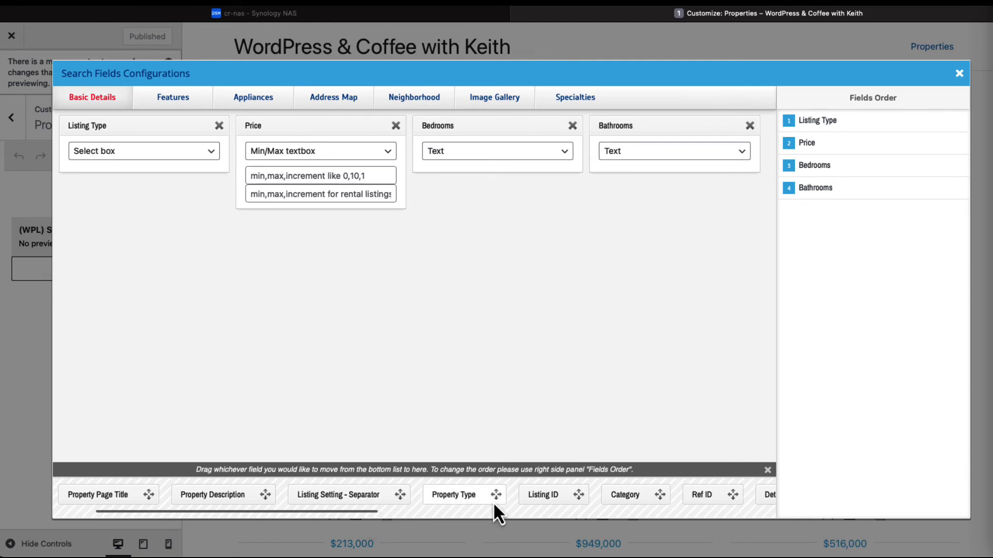
pyautogui.moveTo(375, 514); pyautogui.dragTo(587, 515)
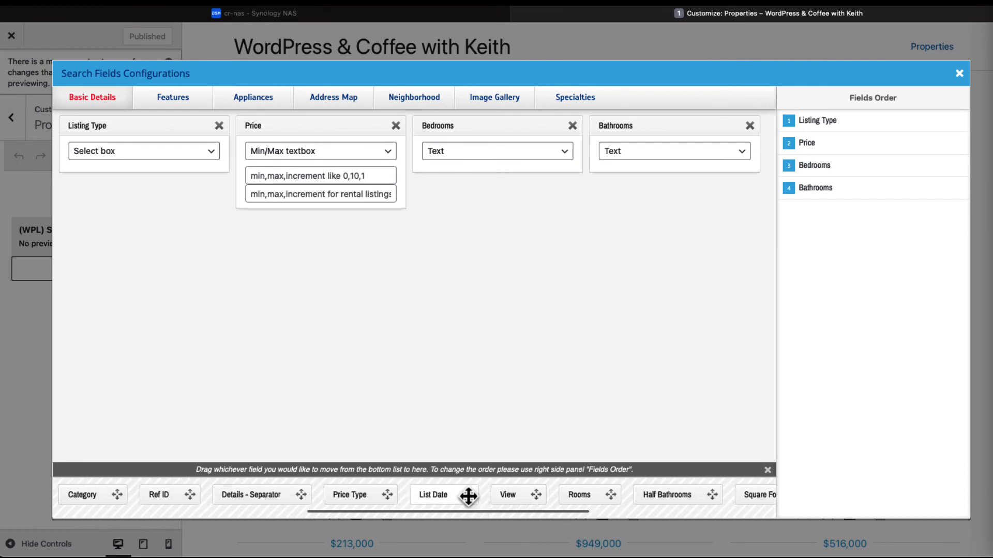
pyautogui.moveTo(467, 497); pyautogui.dragTo(209, 227)
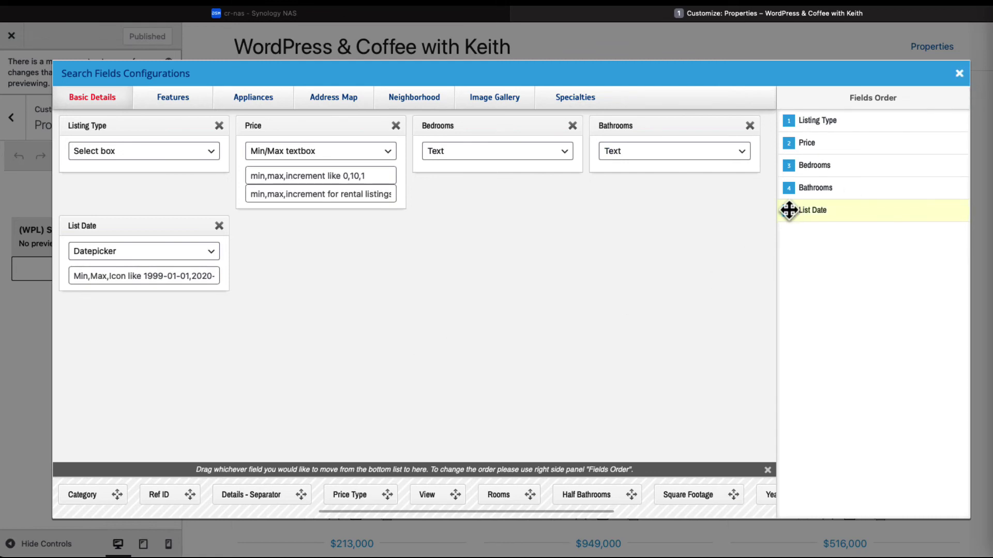
pyautogui.moveTo(789, 210); pyautogui.dragTo(781, 133)
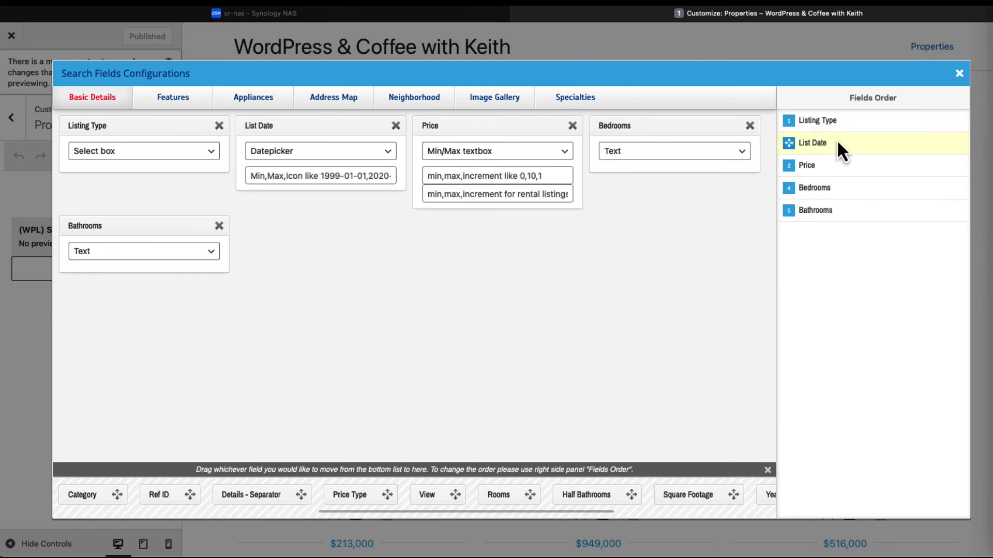
pyautogui.click(960, 74)
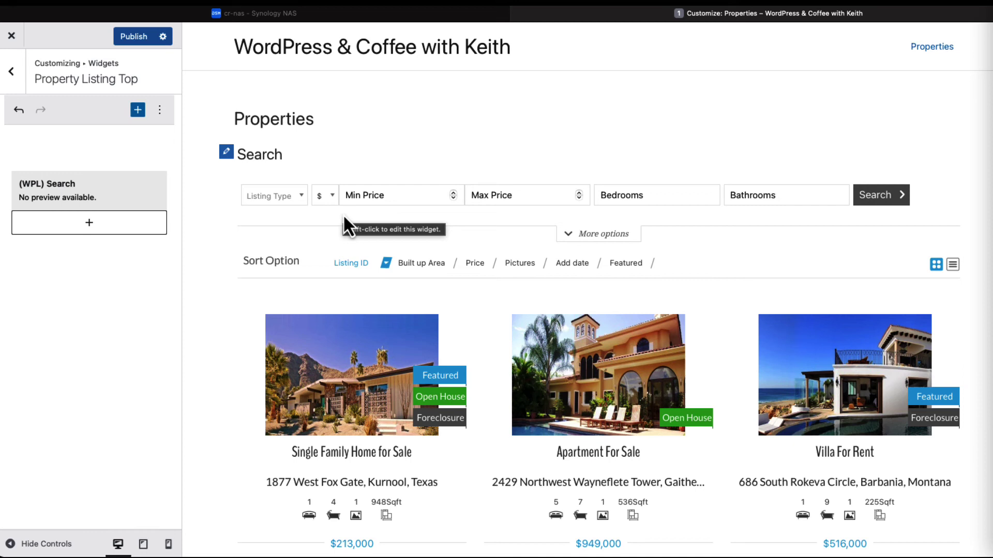
# Reveal the List Date range via More options and set Min List Date to 7 October 2022.
pyautogui.click(79, 195)
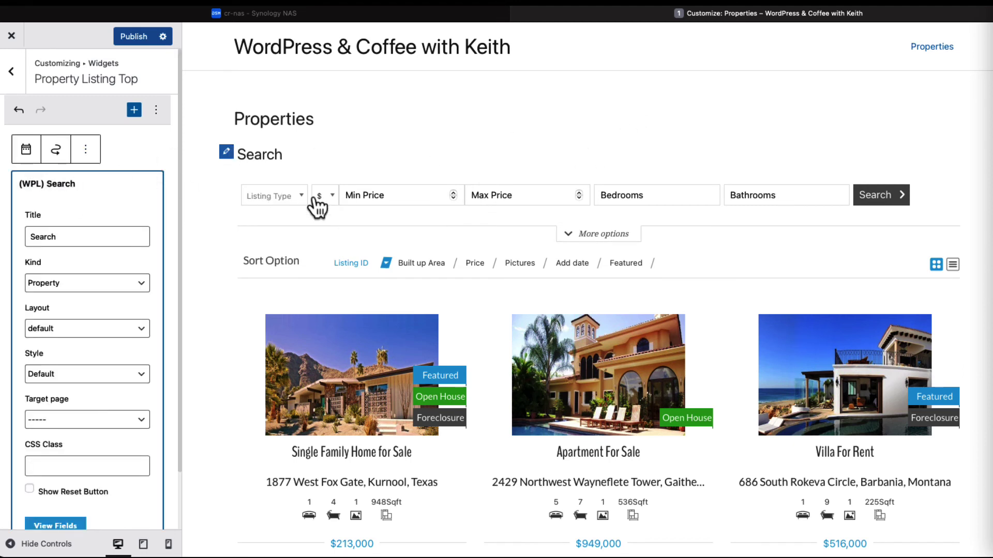
pyautogui.click(613, 234)
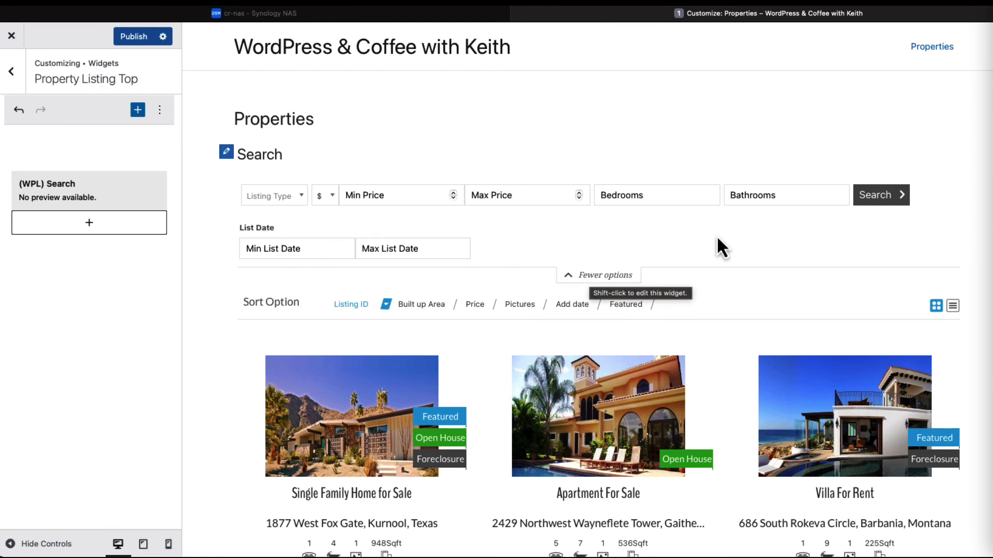
pyautogui.click(44, 209)
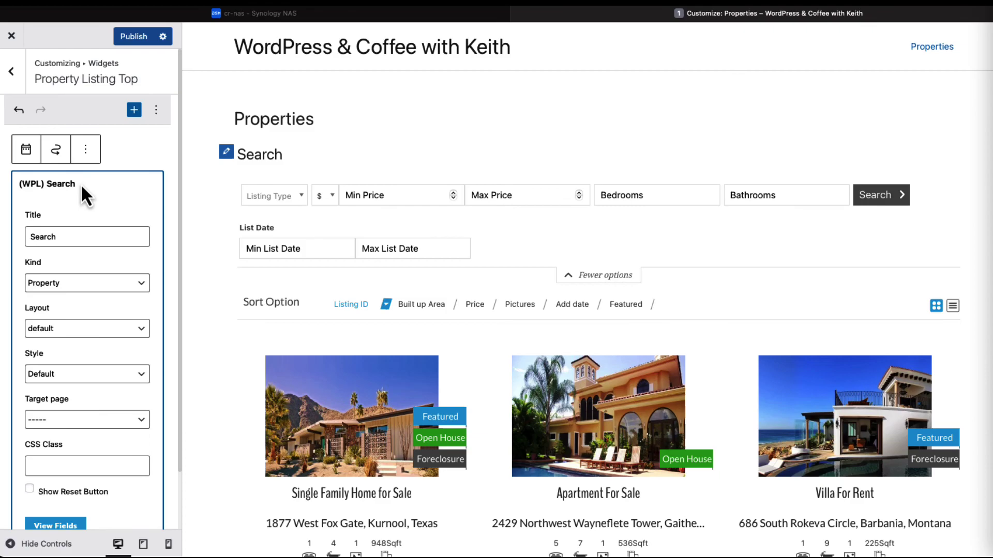
pyautogui.click(66, 527)
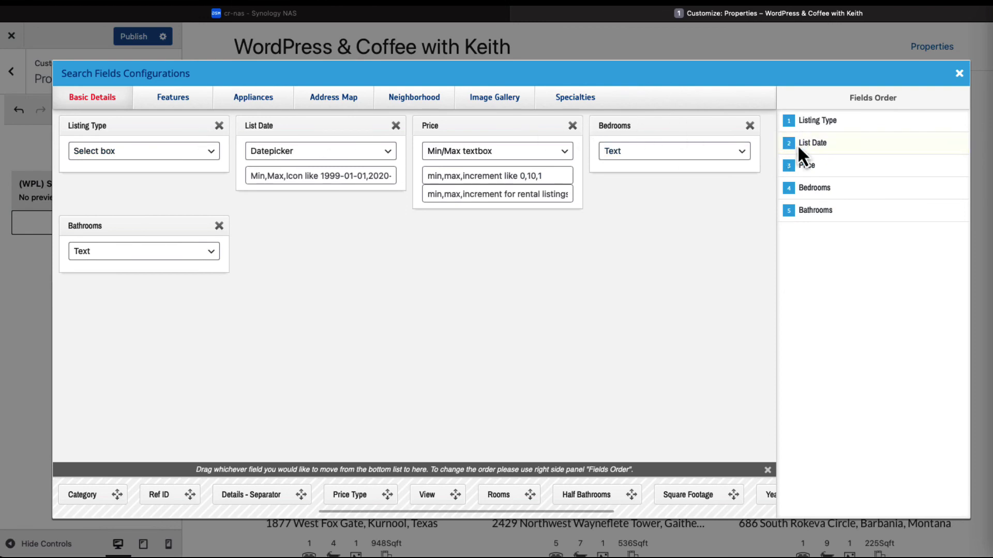
pyautogui.click(963, 75)
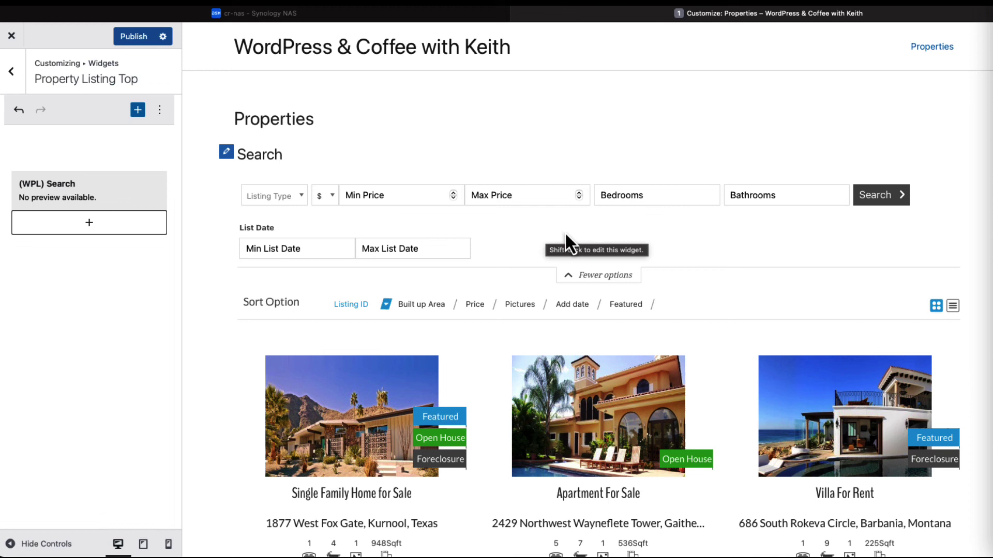
pyautogui.click(264, 250)
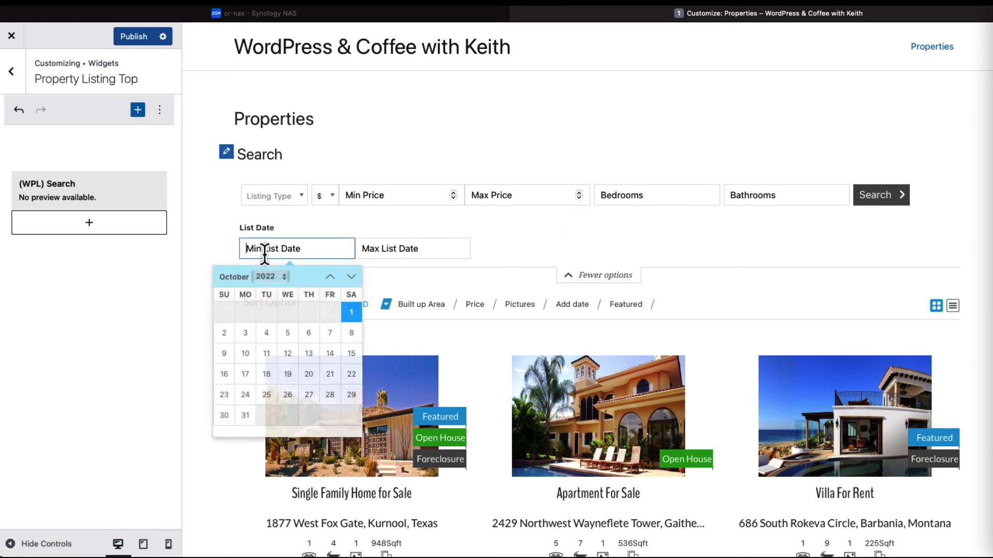
pyautogui.click(331, 340)
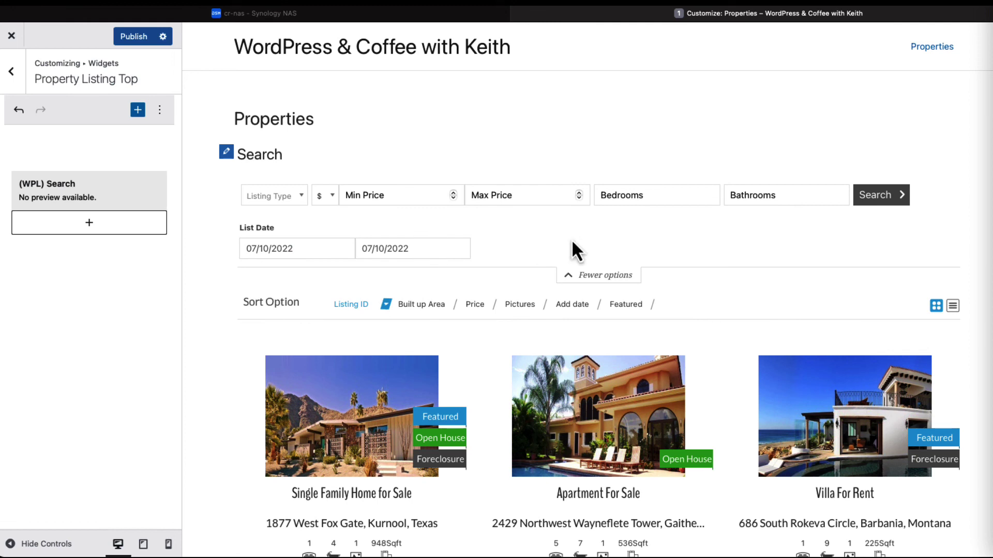
# Search with the date filter, then set Listing Type to For Rent and search again, getting three results.
pyautogui.click(892, 199)
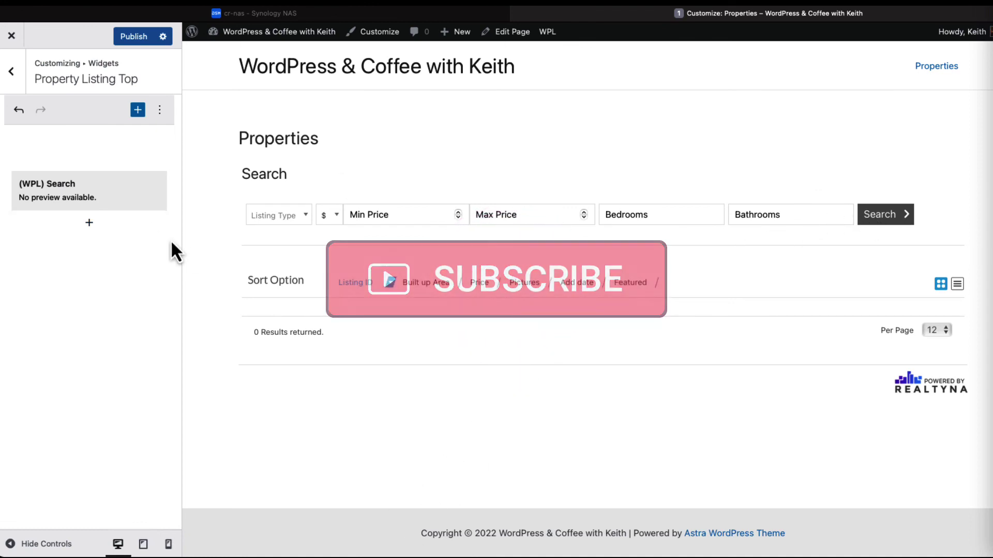
pyautogui.click(294, 221)
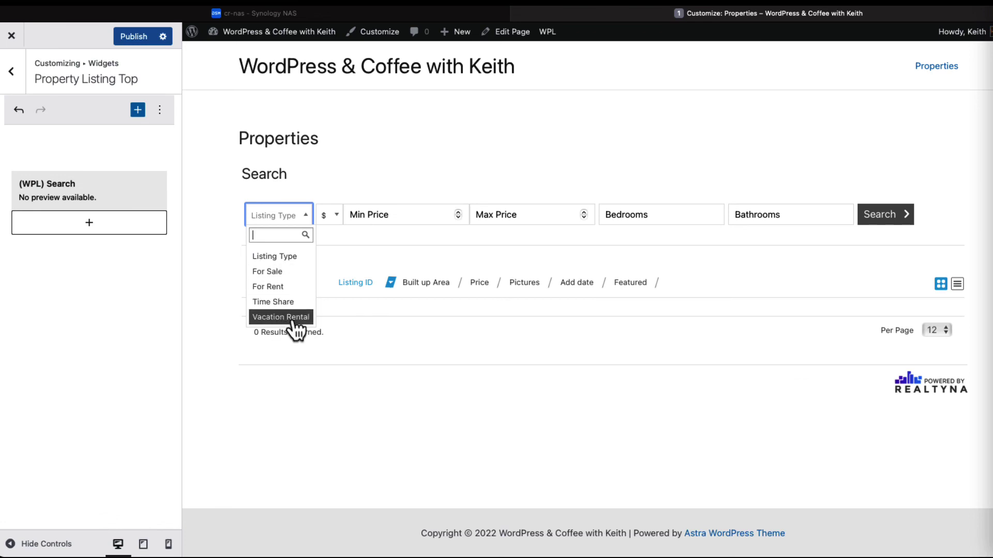
pyautogui.click(266, 290)
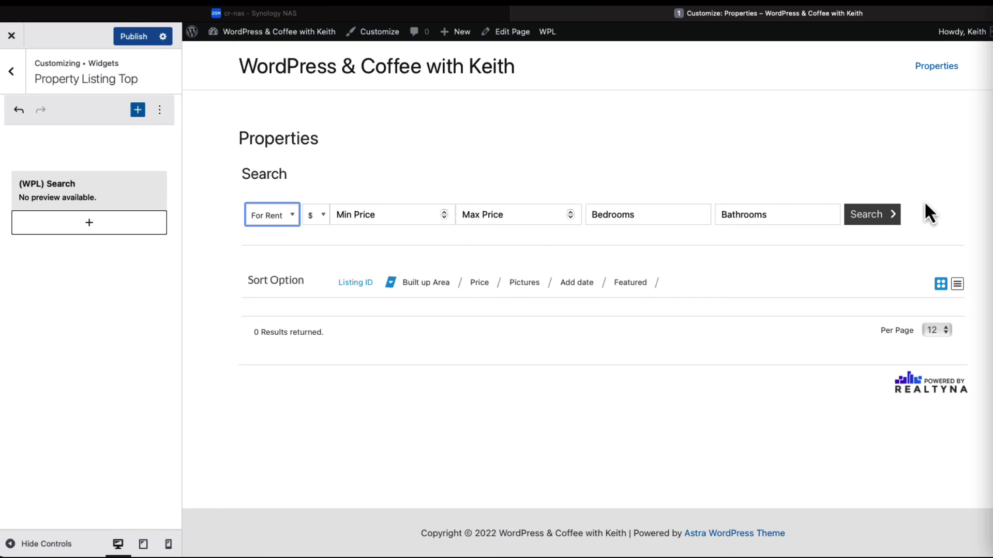
pyautogui.click(878, 217)
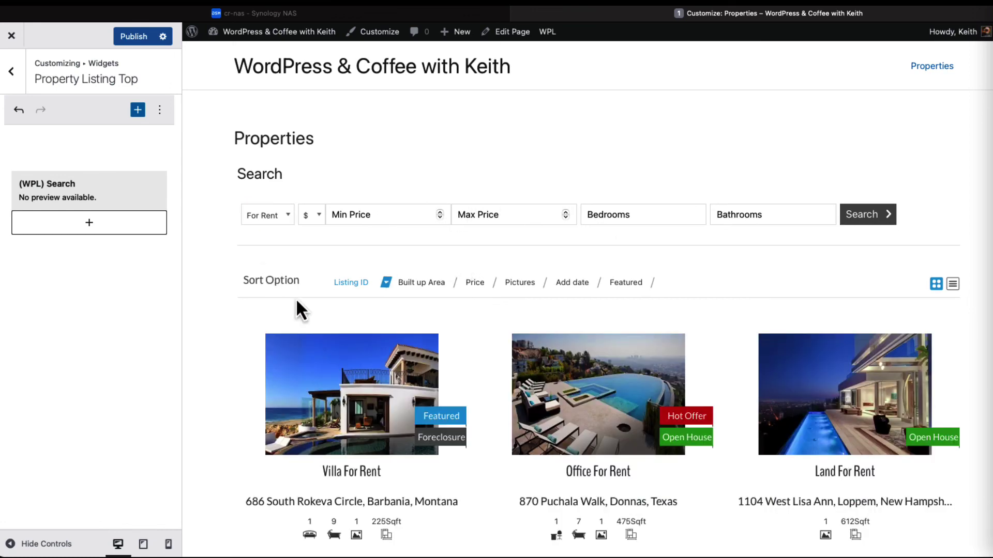
pyautogui.scroll(-4, 495, 405)
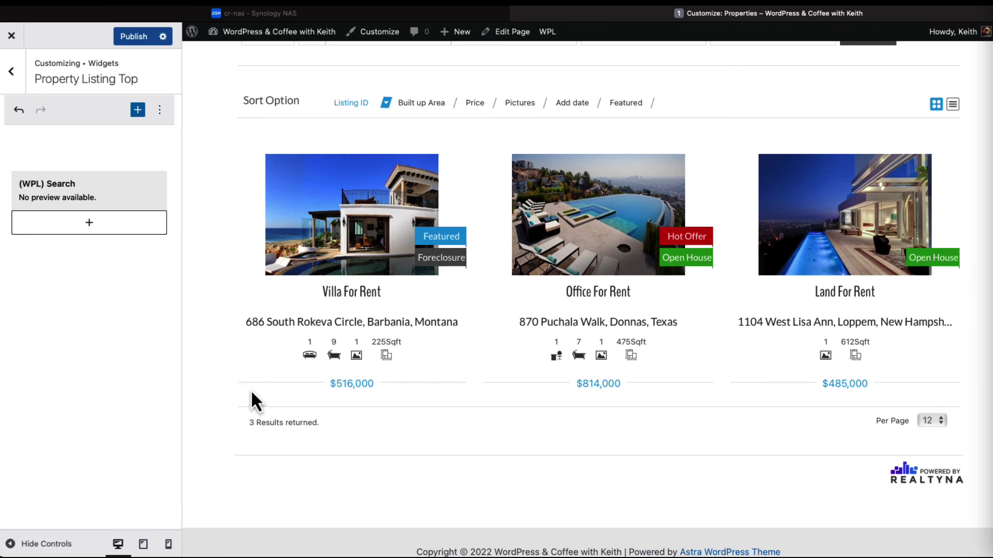
pyautogui.scroll(1, 216, 333)
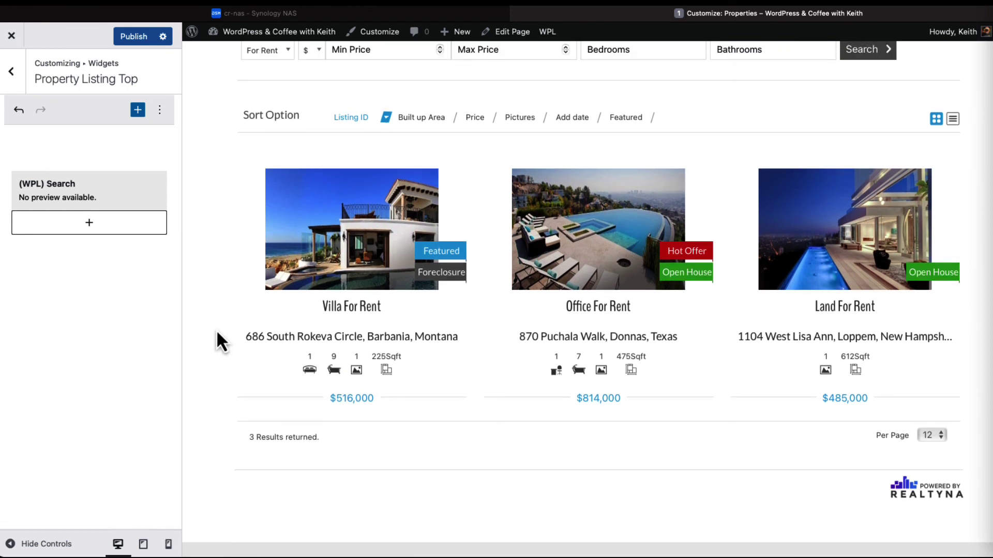